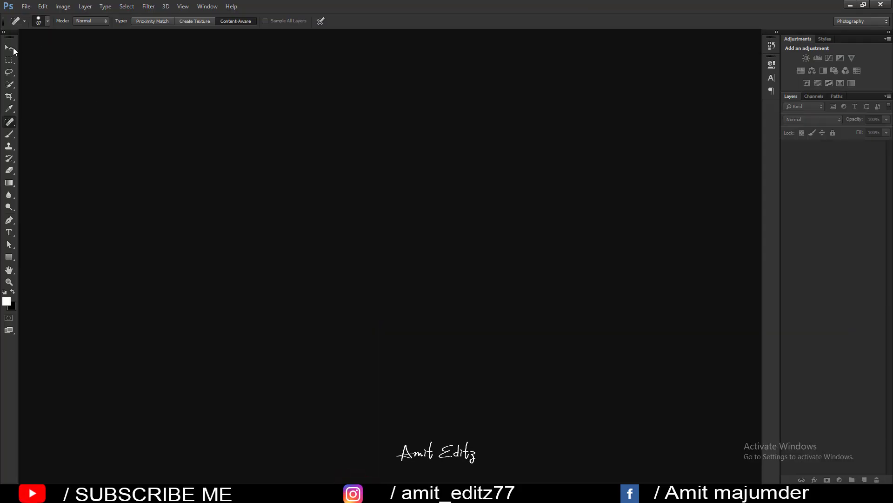
- Select the Move tool and bring up the Open dialog on the nsb pictures folder
{"action": "left_click", "coordinate": [10, 48]}
{"action": "left_click", "coordinate": [26, 7]}
{"action": "left_click", "coordinate": [48, 26]}
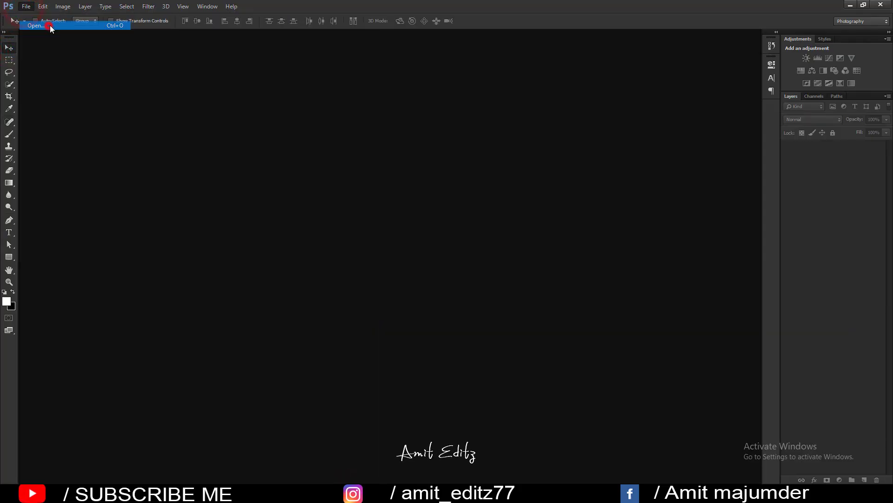
{"action": "left_click", "coordinate": [336, 243]}
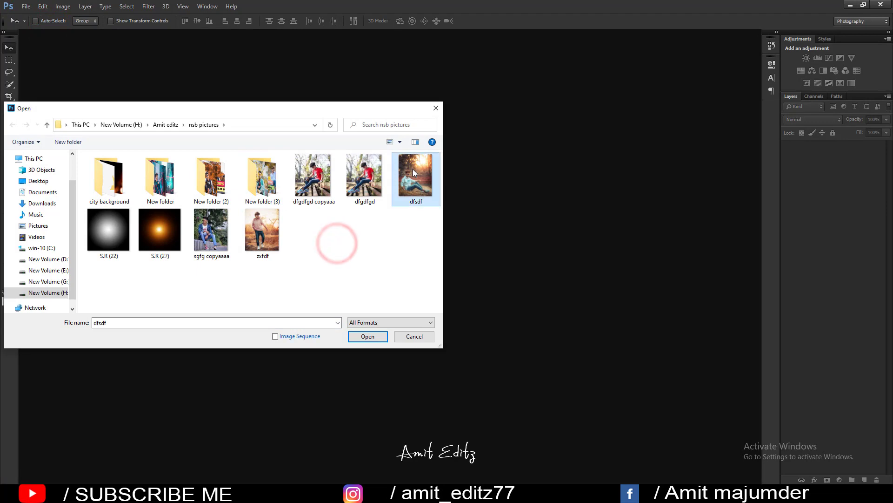
- Preview the dfsdf sunset reference photo in Photos, then close the preview
{"action": "right_click", "coordinate": [412, 169]}
{"action": "left_click", "coordinate": [440, 193]}
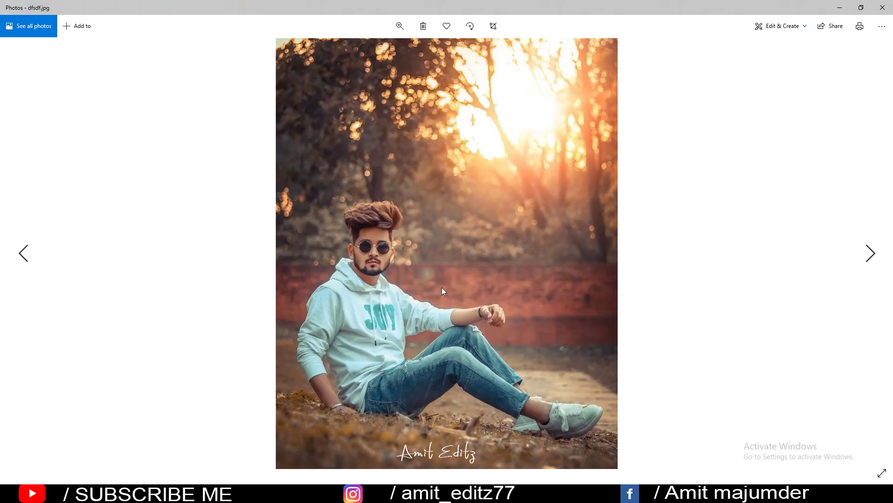
{"action": "left_click", "coordinate": [883, 7]}
- Open dfgdfgd copyaaa as a docked tab and duplicate its Background layer
{"action": "left_click", "coordinate": [364, 244]}
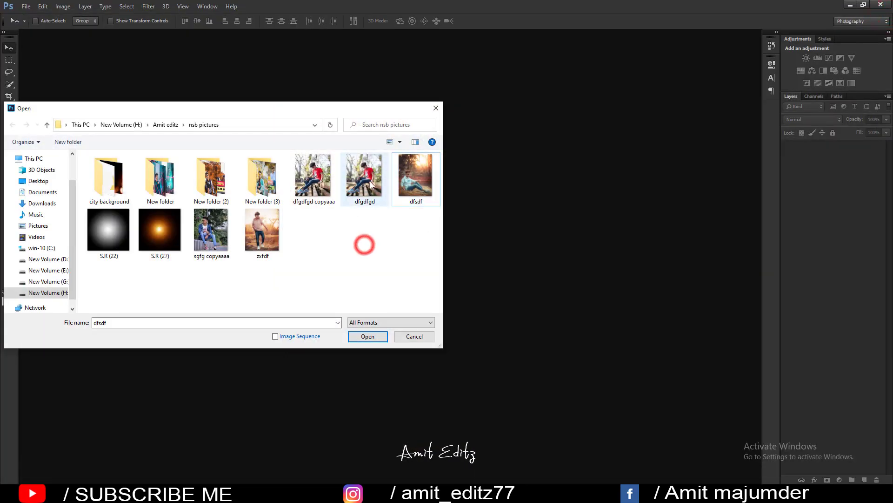
{"action": "left_click", "coordinate": [301, 187]}
{"action": "left_click", "coordinate": [368, 336]}
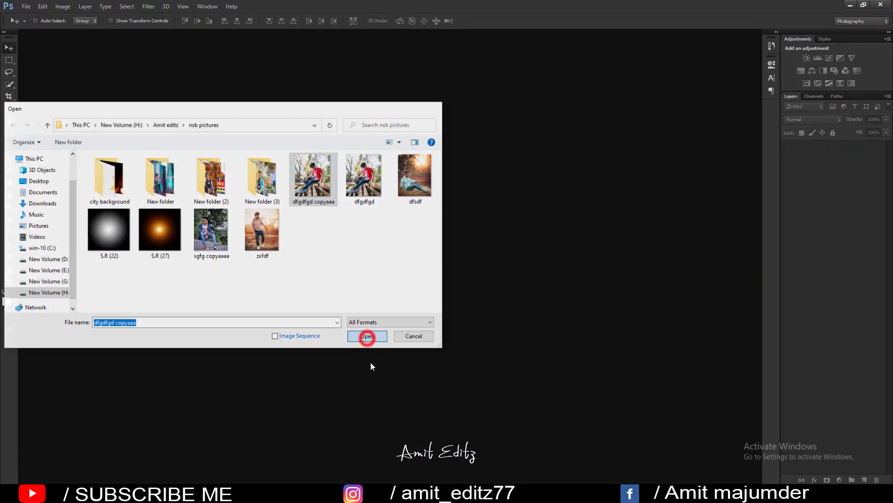
{"action": "left_click_drag", "start_coordinate": [237, 39], "coordinate": [236, 30]}
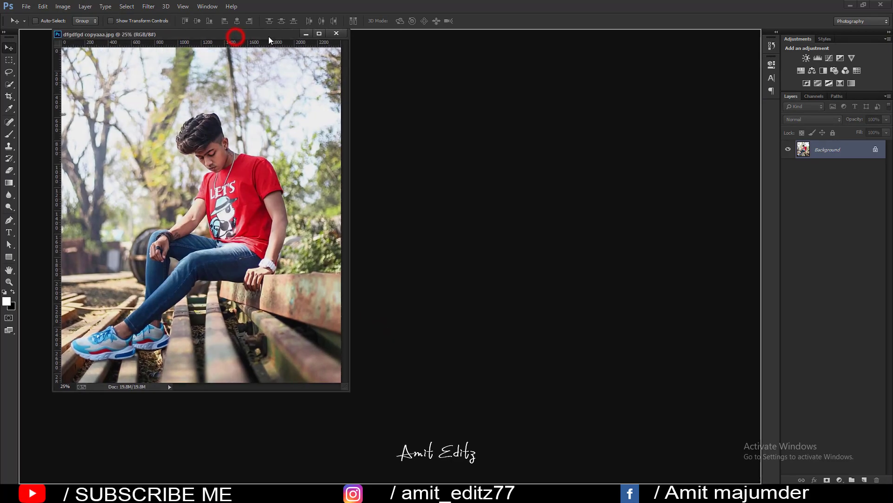
{"action": "mouse_move", "coordinate": [843, 156]}
{"action": "left_mouse_down"}
{"action": "mouse_move", "coordinate": [850, 419]}
{"action": "mouse_move", "coordinate": [864, 479]}
{"action": "left_mouse_up"}
- Apply the Camera Raw Filter with Contrast +22, Shadows +42, Blacks +13 and Whites -100
{"action": "left_click", "coordinate": [151, 9]}
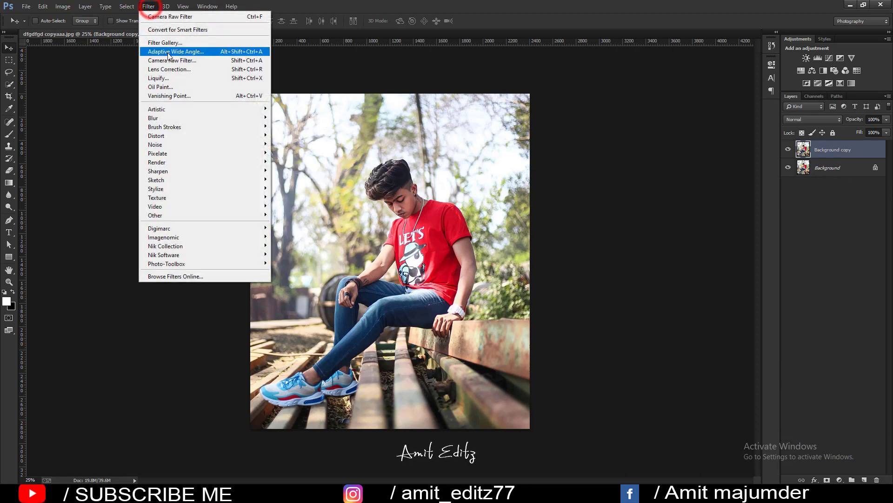
{"action": "left_click", "coordinate": [167, 59]}
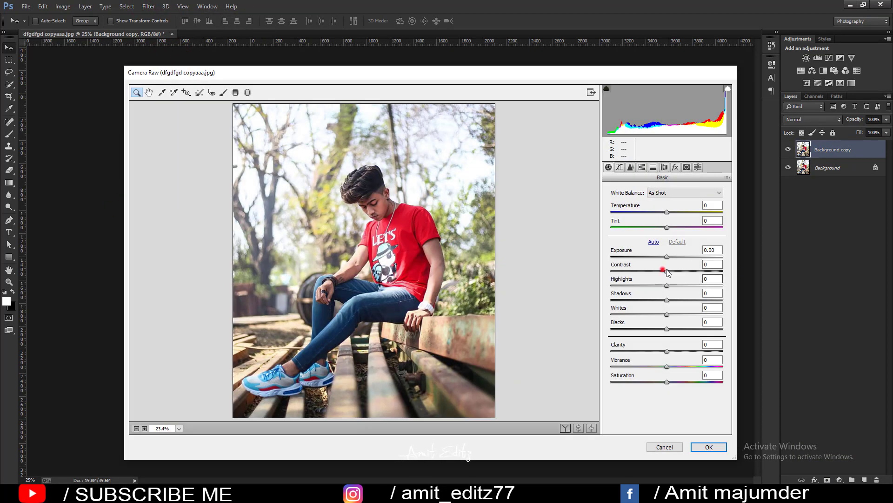
{"action": "left_click_drag", "start_coordinate": [666, 271], "coordinate": [680, 271]}
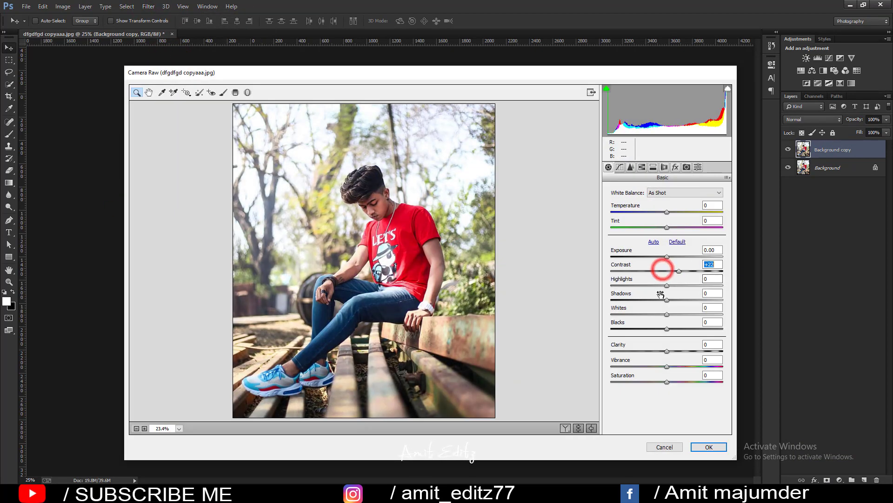
{"action": "mouse_move", "coordinate": [667, 300]}
{"action": "left_mouse_down"}
{"action": "mouse_move", "coordinate": [690, 300]}
{"action": "mouse_move", "coordinate": [674, 314]}
{"action": "mouse_move", "coordinate": [624, 315]}
{"action": "mouse_move", "coordinate": [674, 329]}
{"action": "left_mouse_up"}
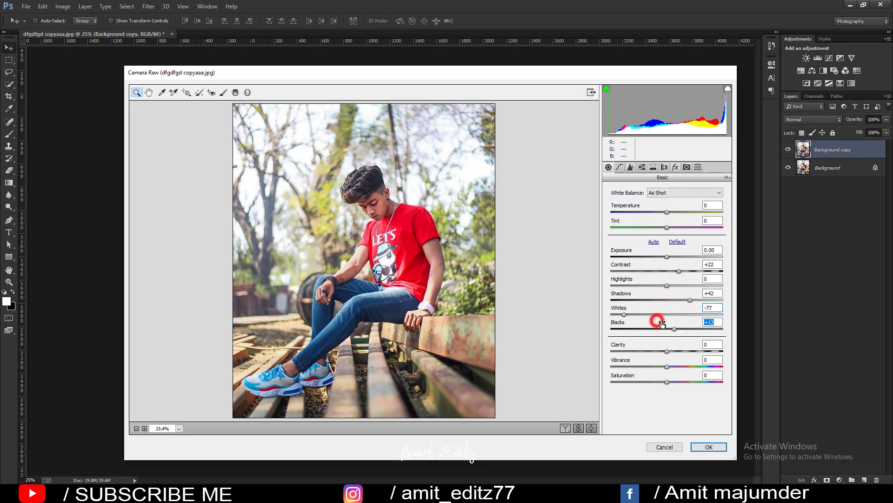
{"action": "left_click_drag", "start_coordinate": [624, 315], "coordinate": [611, 315]}
{"action": "left_click_drag", "start_coordinate": [666, 285], "coordinate": [640, 284]}
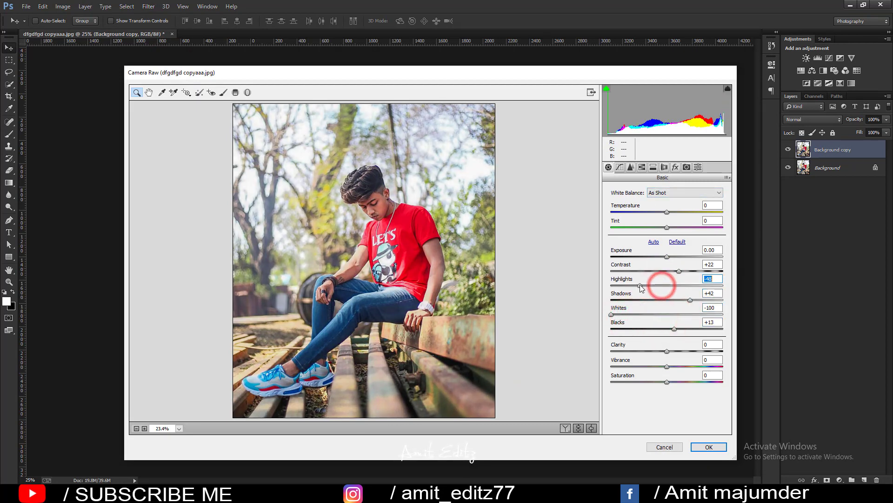
- Shift the HSL Greens hue to -100 and confirm the Camera Raw grade
{"action": "left_click", "coordinate": [641, 167]}
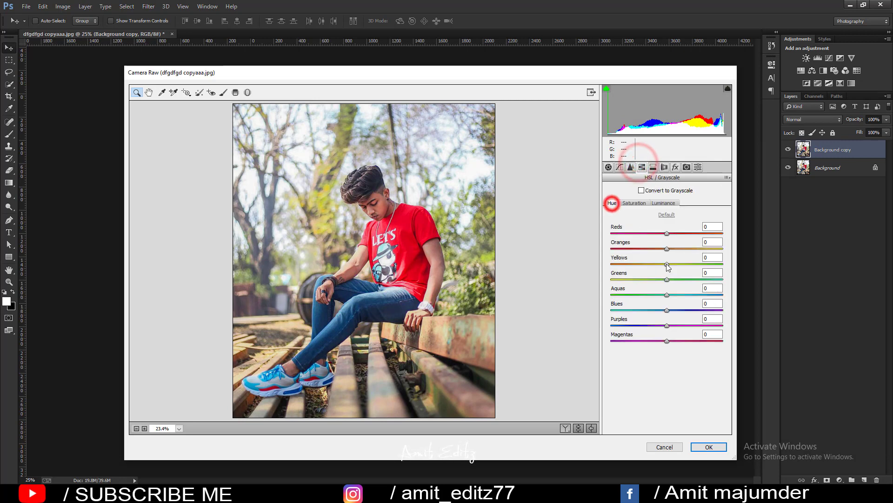
{"action": "left_click", "coordinate": [612, 203]}
{"action": "left_click_drag", "start_coordinate": [666, 279], "coordinate": [596, 287]}
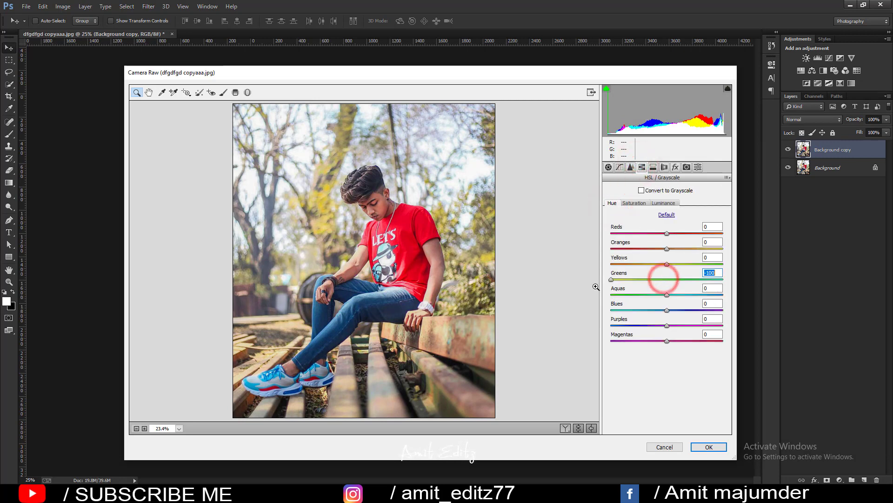
{"action": "left_click", "coordinate": [704, 446]}
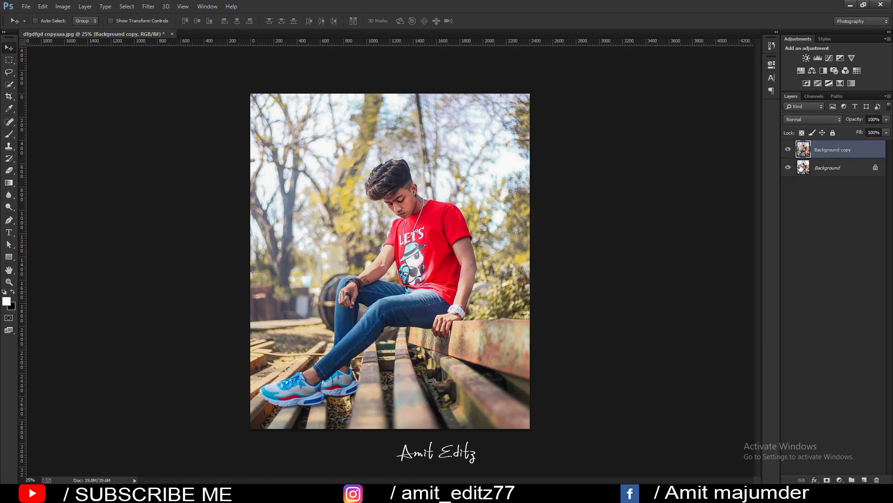
- Duplicate the graded layer as Background copy 2, mask it, and add a Selective Color adjustment
{"action": "left_click_drag", "start_coordinate": [841, 155], "coordinate": [864, 479]}
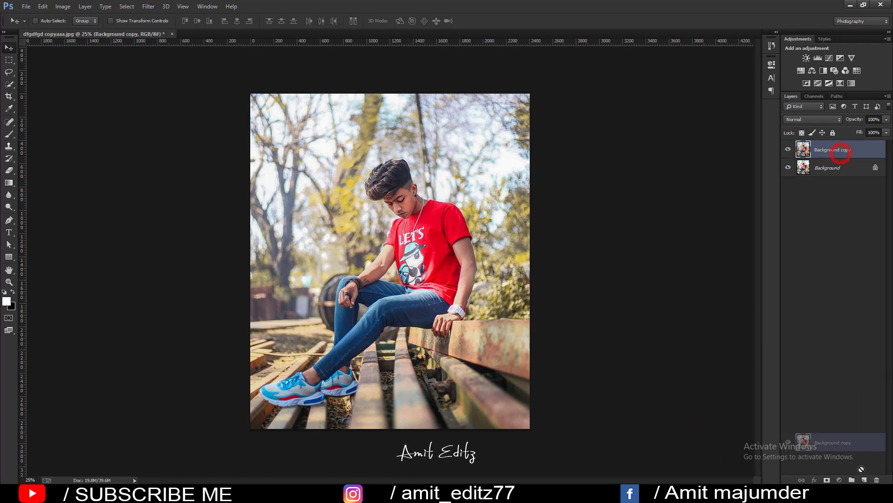
{"action": "left_click", "coordinate": [827, 479]}
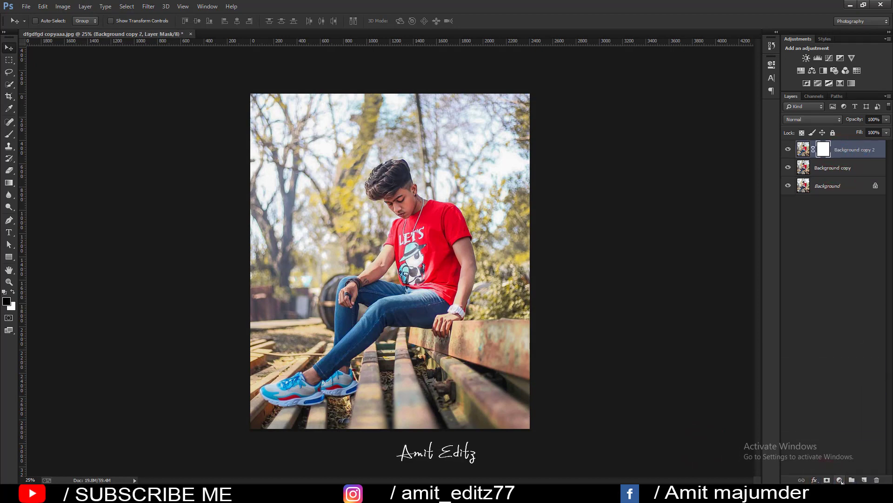
{"action": "left_click", "coordinate": [840, 480]}
{"action": "left_click", "coordinate": [836, 461]}
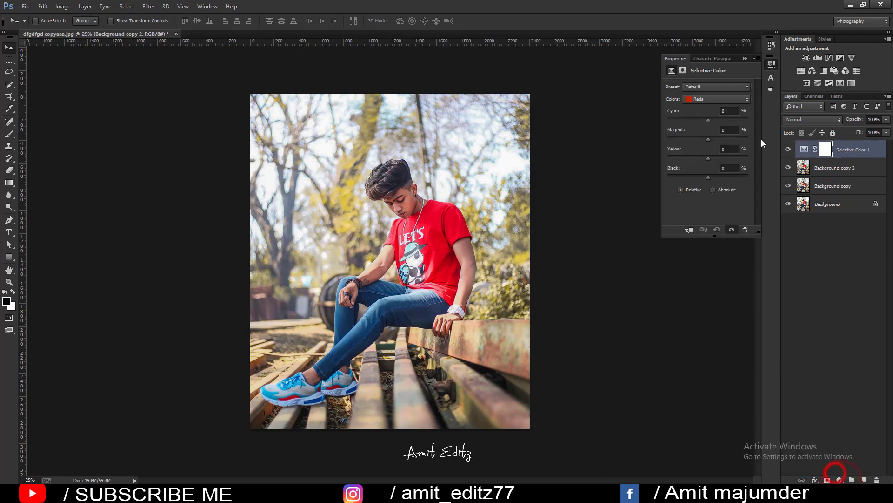
- Set Selective Color Yellows to Cyan -100 and Magenta +100, turning the foliage orange
{"action": "left_click", "coordinate": [711, 99]}
{"action": "left_click", "coordinate": [710, 116]}
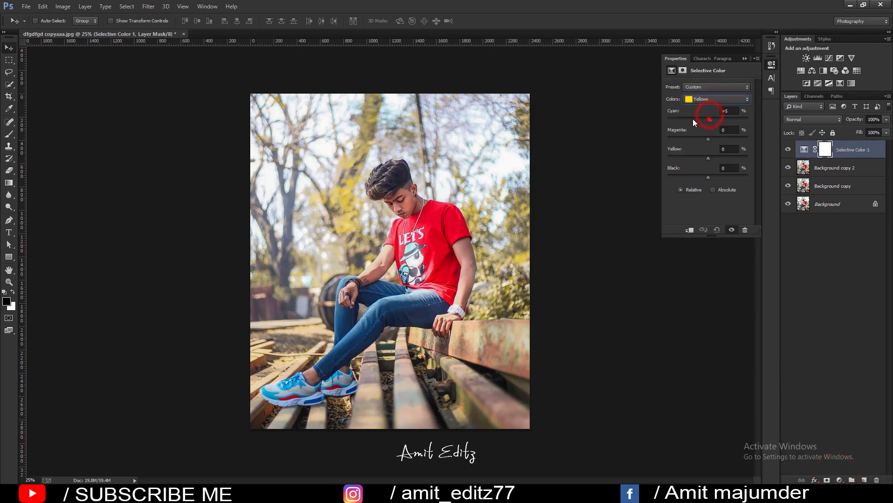
{"action": "left_click_drag", "start_coordinate": [693, 122], "coordinate": [616, 117]}
{"action": "mouse_move", "coordinate": [708, 139]}
{"action": "left_mouse_down"}
{"action": "mouse_move", "coordinate": [624, 135]}
{"action": "mouse_move", "coordinate": [756, 139]}
{"action": "left_mouse_up"}
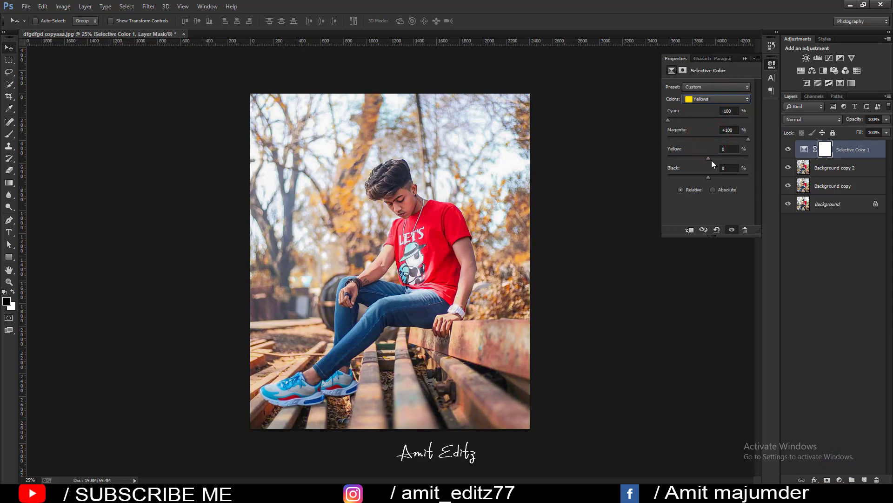
{"action": "mouse_move", "coordinate": [709, 159]}
{"action": "left_mouse_down"}
{"action": "mouse_move", "coordinate": [645, 161]}
{"action": "mouse_move", "coordinate": [756, 165]}
{"action": "mouse_move", "coordinate": [663, 175]}
{"action": "mouse_move", "coordinate": [756, 178]}
{"action": "mouse_move", "coordinate": [713, 181]}
{"action": "left_mouse_up"}
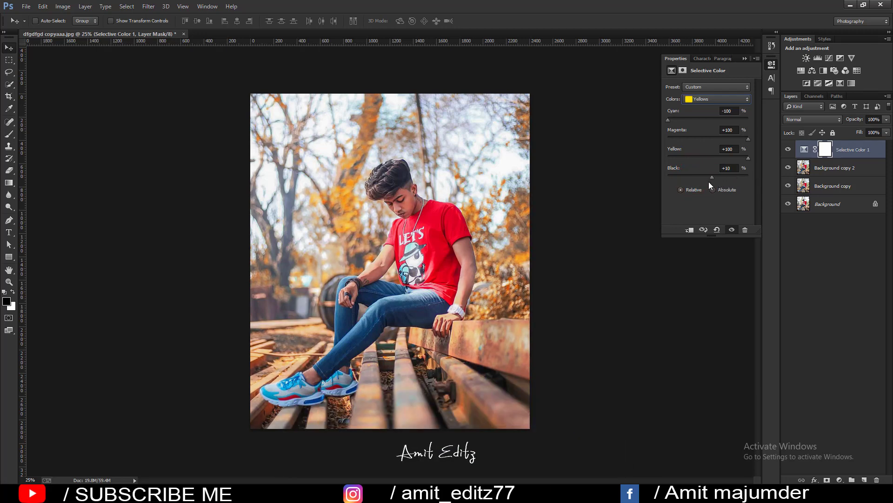
{"action": "left_click", "coordinate": [745, 58]}
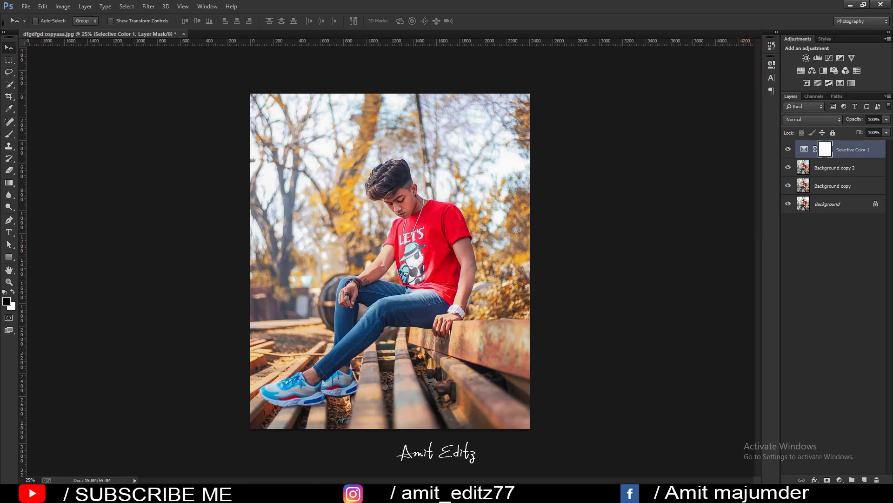
- Mask the Selective Color layer and brush out the tint on the boy's face, arms and hands
{"action": "left_click", "coordinate": [827, 478]}
{"action": "left_click", "coordinate": [8, 132]}
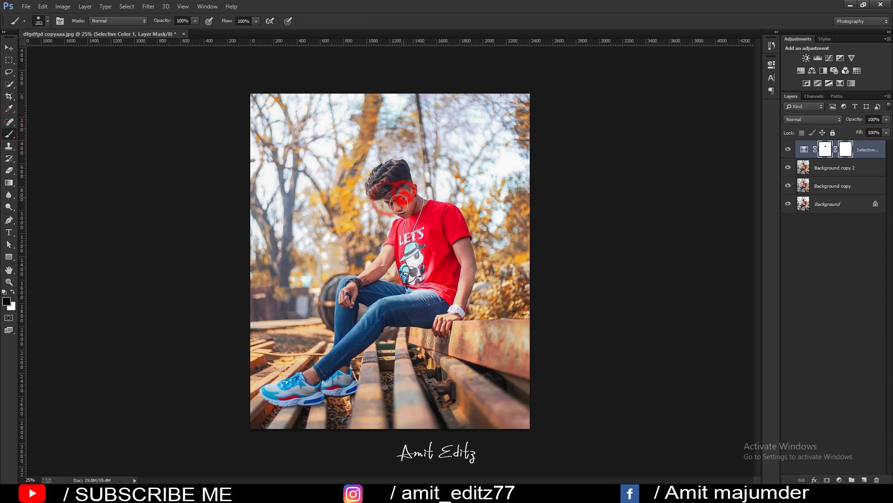
{"action": "left_click_drag", "start_coordinate": [407, 205], "coordinate": [416, 198]}
{"action": "left_click", "coordinate": [456, 249]}
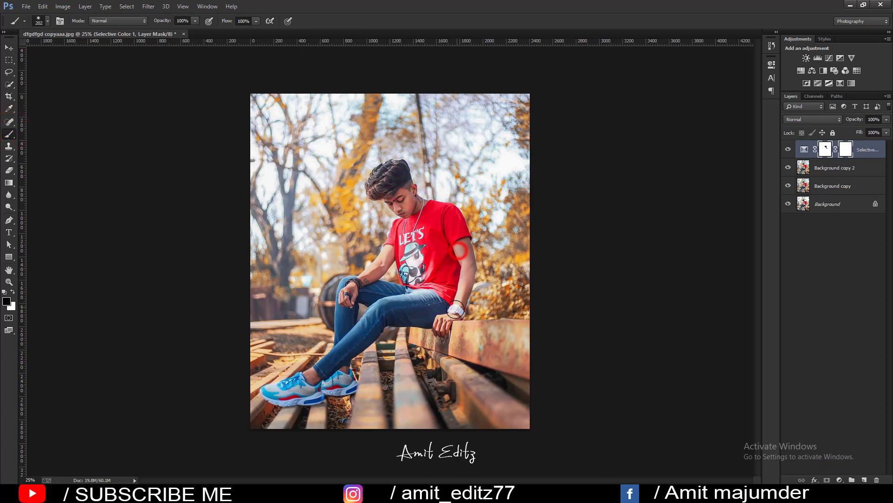
{"action": "left_click", "coordinate": [455, 309]}
{"action": "left_click", "coordinate": [392, 261]}
{"action": "left_click_drag", "start_coordinate": [355, 291], "coordinate": [354, 303]}
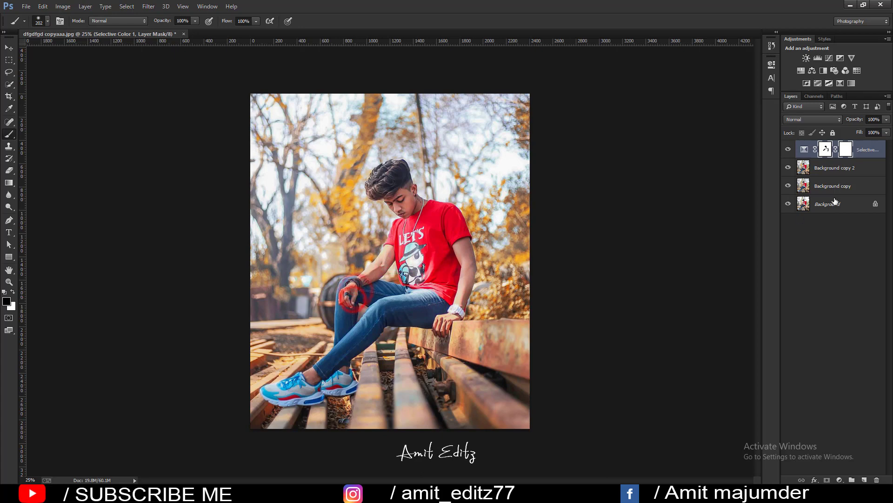
- Merge the adjustment into Background copy 2 and duplicate the merged Selective Color 1 layer
{"action": "right_click", "coordinate": [844, 171]}
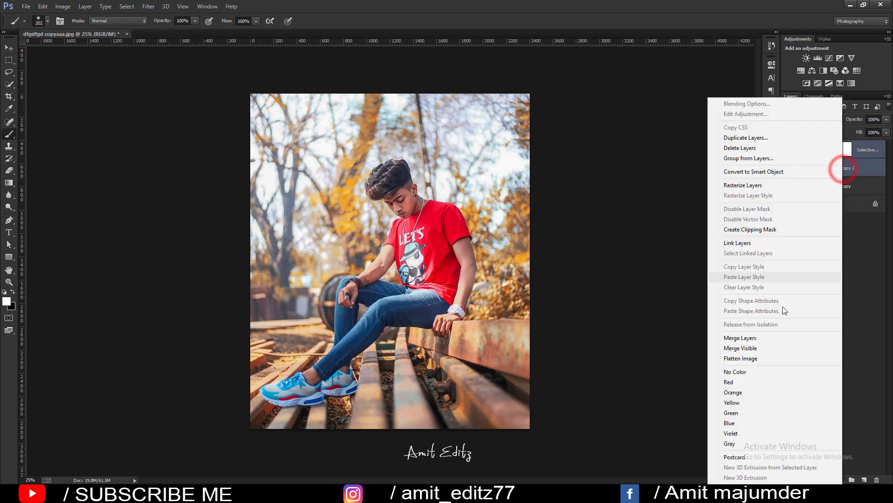
{"action": "left_click", "coordinate": [766, 334]}
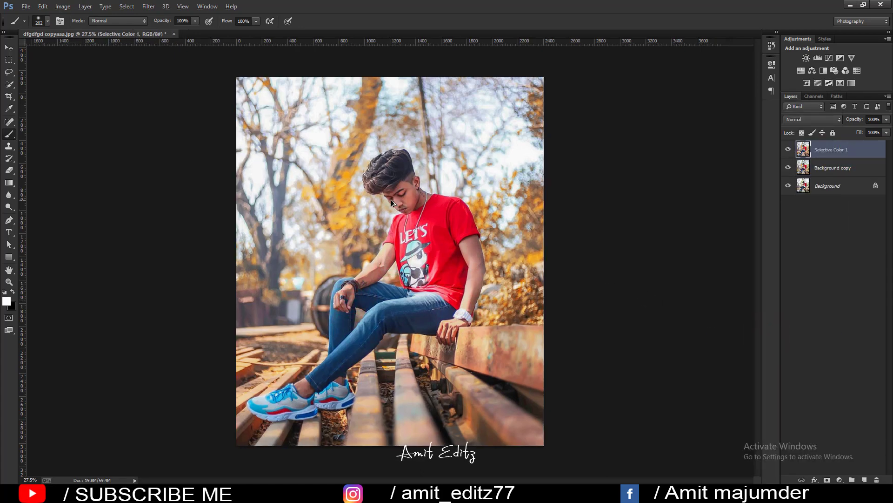
{"action": "left_click", "coordinate": [15, 44]}
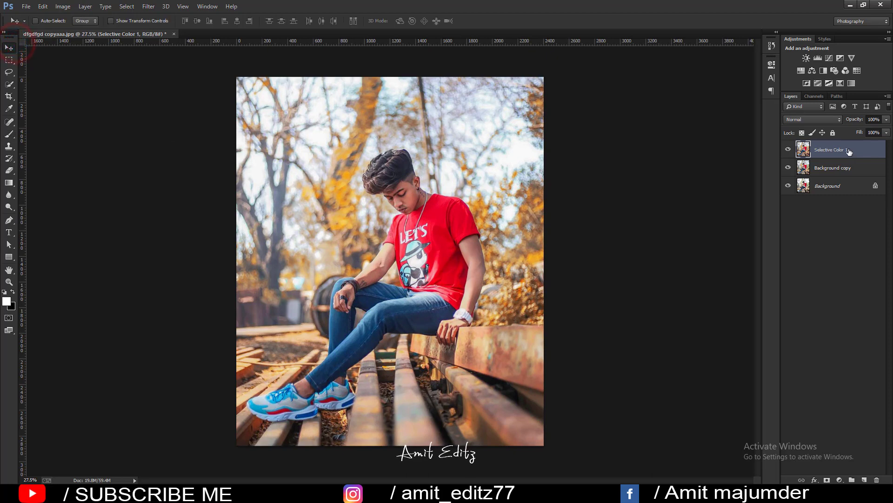
{"action": "left_click_drag", "start_coordinate": [850, 151], "coordinate": [864, 480]}
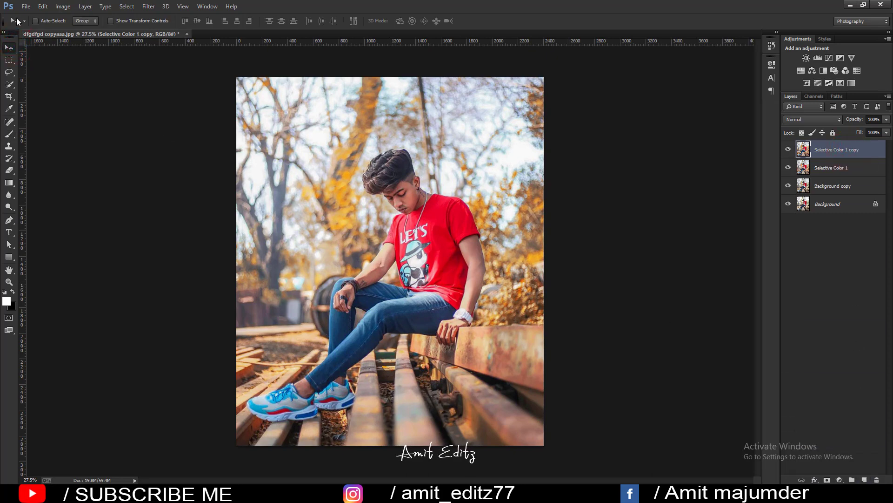
- Open the dfsdf sunset reference photo and move its floating window lower
{"action": "left_click", "coordinate": [26, 6]}
{"action": "left_click", "coordinate": [33, 24]}
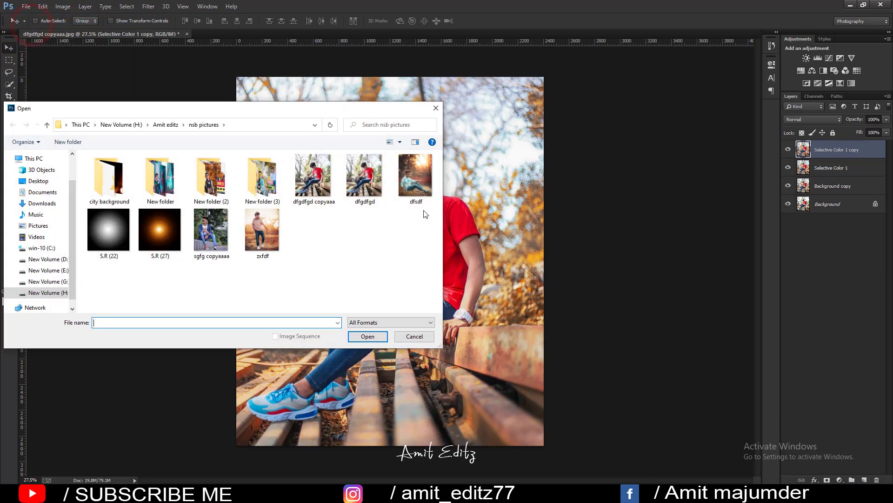
{"action": "left_click", "coordinate": [367, 336]}
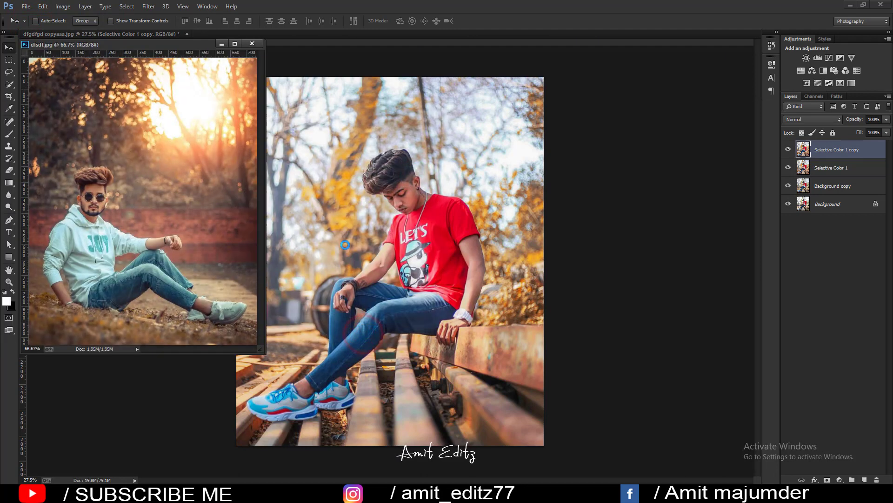
{"action": "left_click_drag", "start_coordinate": [195, 46], "coordinate": [188, 173]}
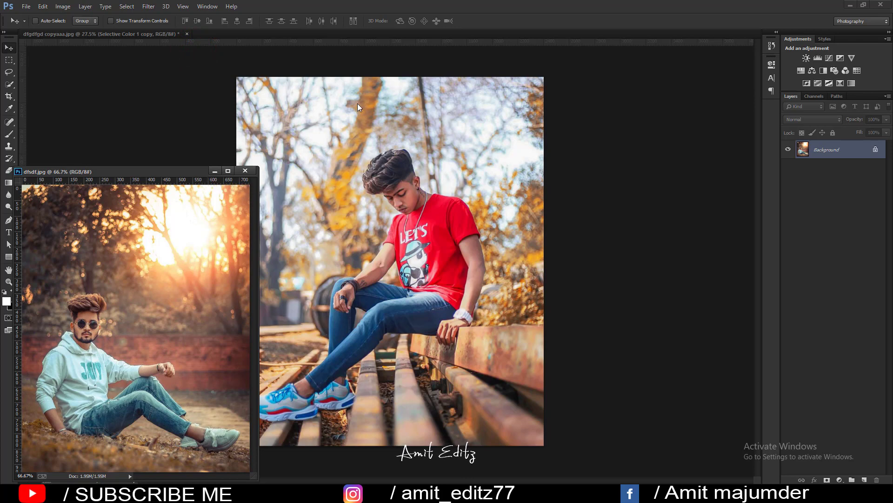
- Back in the bench photo, duplicate Selective Color 1 copy as Selective Color 1 copy 2
{"action": "left_click", "coordinate": [636, 197]}
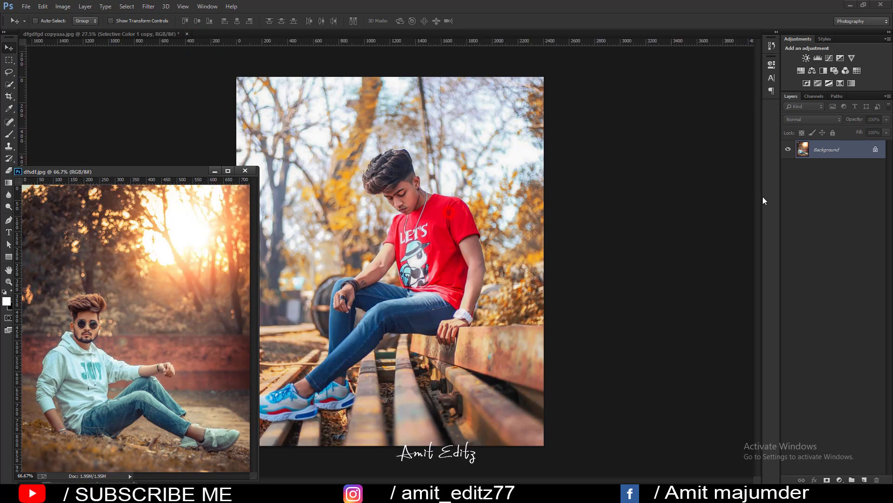
{"action": "left_click_drag", "start_coordinate": [838, 152], "coordinate": [864, 479]}
{"action": "left_click", "coordinate": [148, 7]}
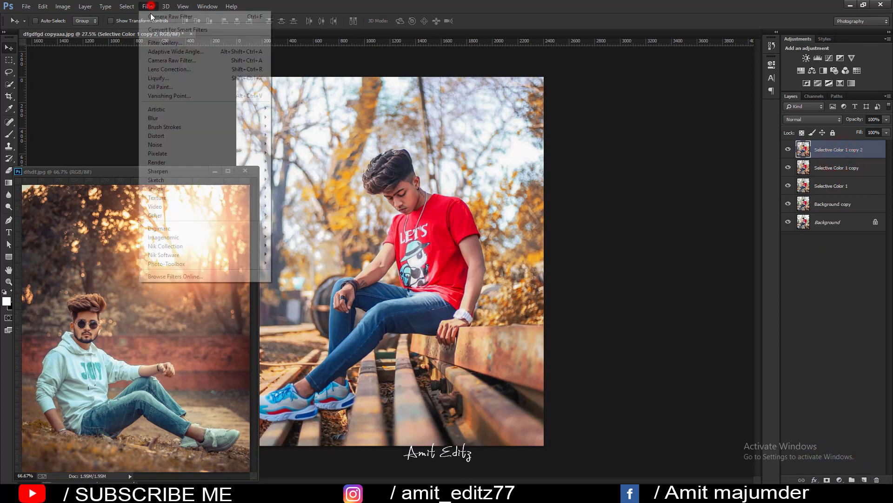
- Apply Camera Raw to the top layer with Temperature +11, slightly positive contrast and adjusted vibrance
{"action": "left_click", "coordinate": [169, 62]}
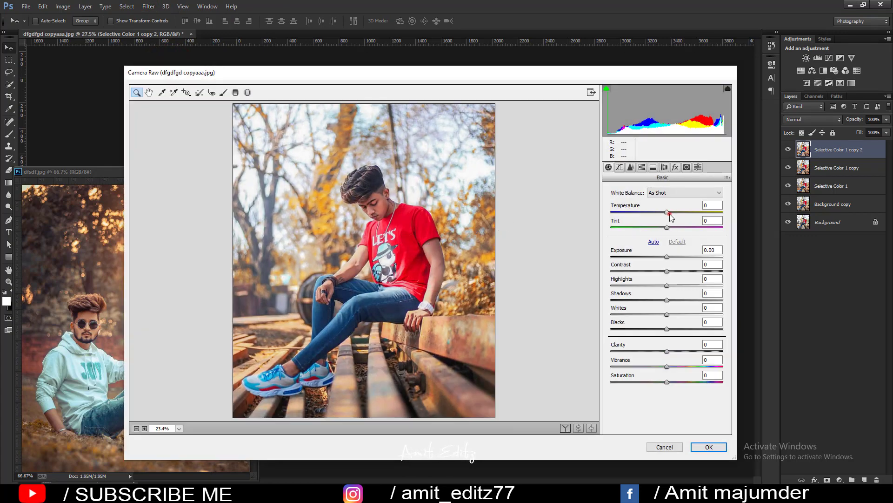
{"action": "left_click_drag", "start_coordinate": [668, 213], "coordinate": [674, 214]}
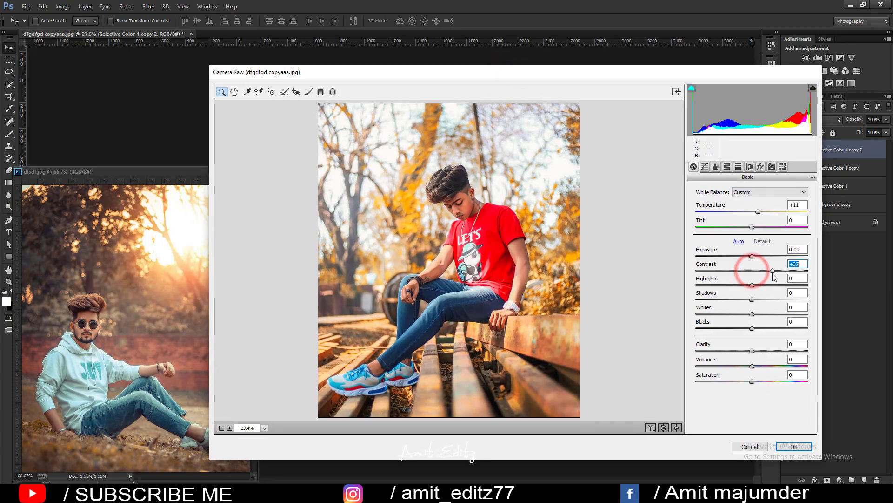
{"action": "mouse_move", "coordinate": [752, 270]}
{"action": "left_mouse_down"}
{"action": "mouse_move", "coordinate": [711, 270]}
{"action": "mouse_move", "coordinate": [741, 271]}
{"action": "mouse_move", "coordinate": [776, 298]}
{"action": "mouse_move", "coordinate": [736, 313]}
{"action": "mouse_move", "coordinate": [760, 328]}
{"action": "left_mouse_up"}
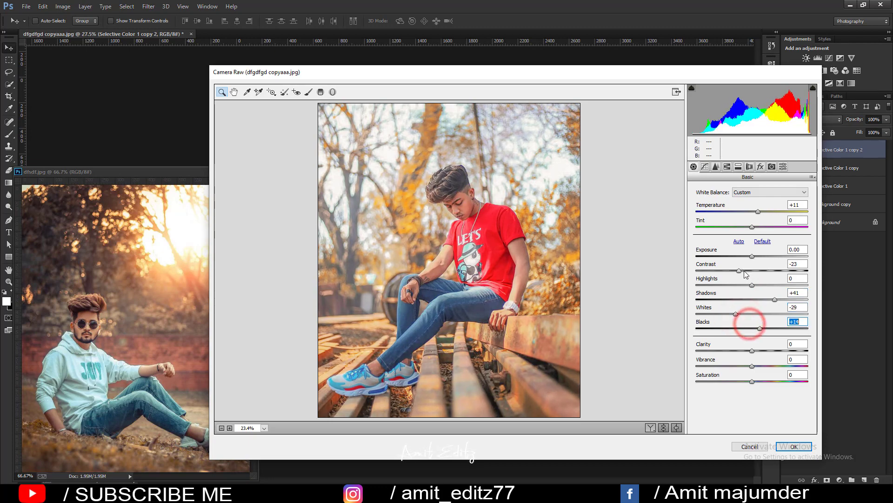
{"action": "left_click_drag", "start_coordinate": [739, 270], "coordinate": [756, 270]}
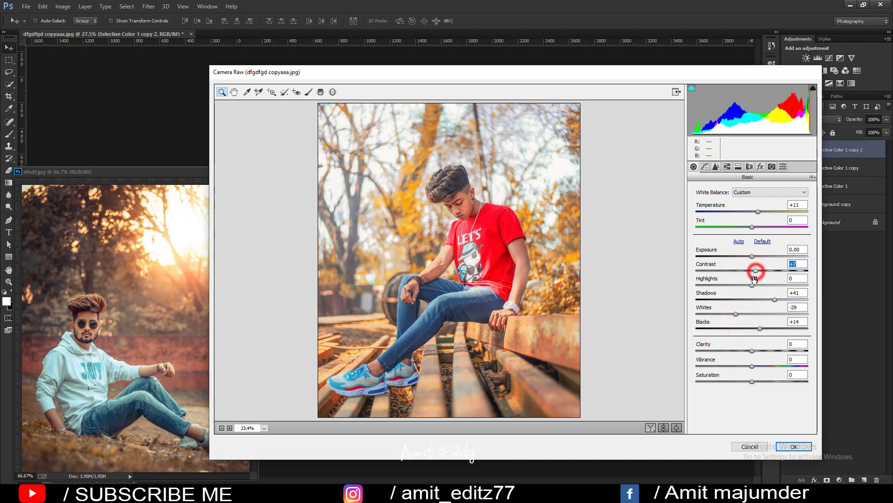
{"action": "mouse_move", "coordinate": [752, 365]}
{"action": "left_mouse_down"}
{"action": "mouse_move", "coordinate": [734, 366]}
{"action": "mouse_move", "coordinate": [755, 366]}
{"action": "mouse_move", "coordinate": [735, 381]}
{"action": "mouse_move", "coordinate": [758, 381]}
{"action": "left_mouse_up"}
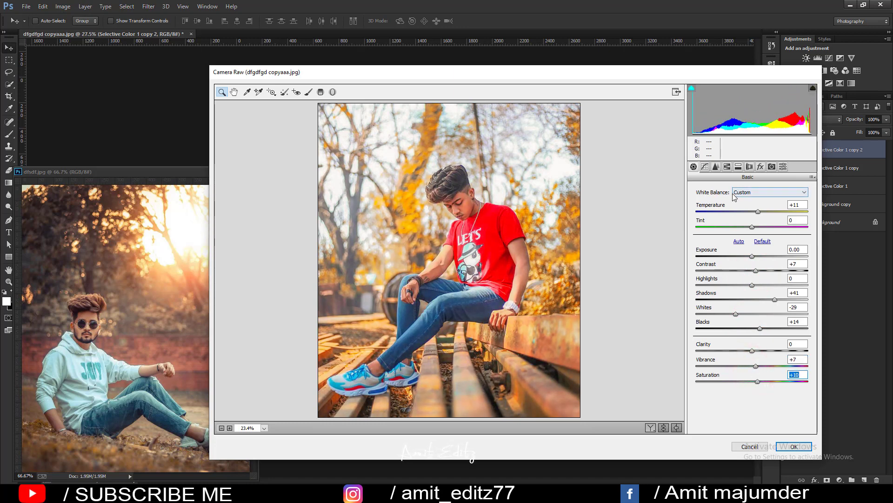
- Shift the HSL Blues hue toward teal to recolour the jeans
{"action": "left_click", "coordinate": [728, 167]}
{"action": "mouse_move", "coordinate": [743, 310]}
{"action": "left_mouse_down"}
{"action": "mouse_move", "coordinate": [718, 309]}
{"action": "mouse_move", "coordinate": [719, 294]}
{"action": "mouse_move", "coordinate": [710, 310]}
{"action": "mouse_move", "coordinate": [723, 303]}
{"action": "mouse_move", "coordinate": [696, 310]}
{"action": "left_mouse_up"}
{"action": "left_click", "coordinate": [719, 203]}
{"action": "left_click", "coordinate": [697, 202]}
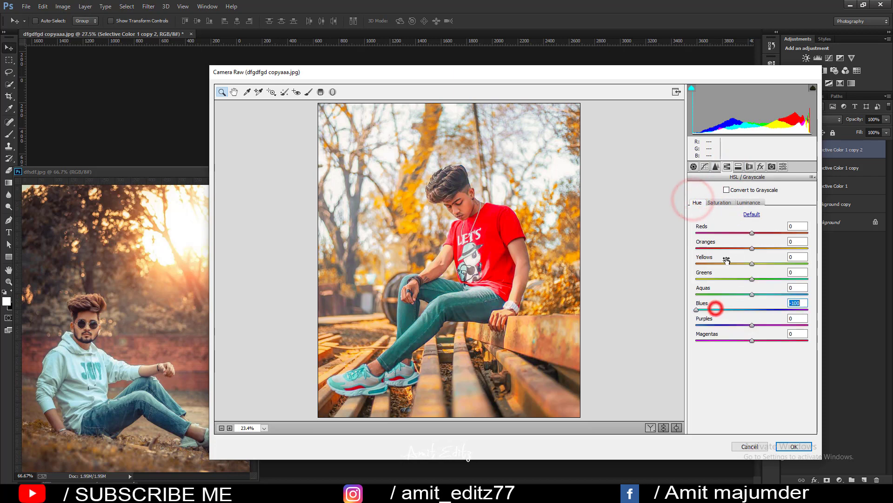
{"action": "left_click", "coordinate": [725, 208]}
{"action": "left_click", "coordinate": [719, 203]}
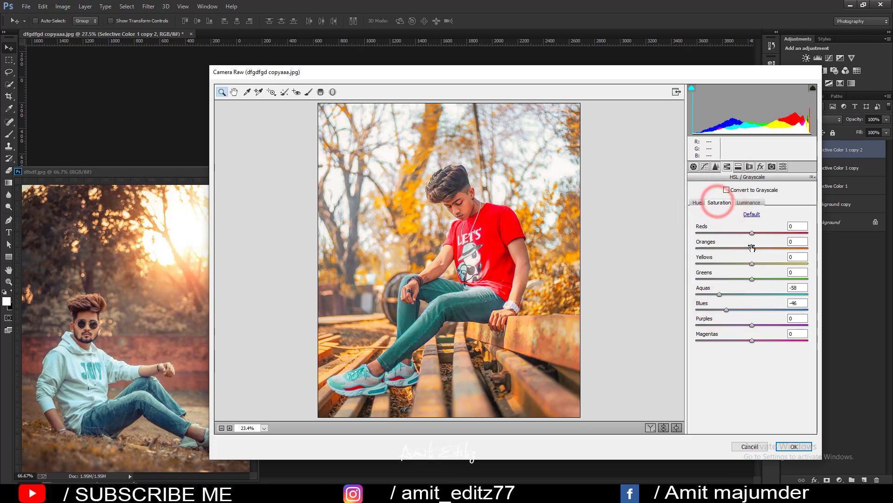
- Raise Aquas/Blues luminance to +55/+41, brighten Oranges, and lower Oranges saturation
{"action": "left_click", "coordinate": [749, 202]}
{"action": "mouse_move", "coordinate": [752, 294]}
{"action": "left_mouse_down"}
{"action": "mouse_move", "coordinate": [782, 294]}
{"action": "mouse_move", "coordinate": [780, 308]}
{"action": "left_mouse_up"}
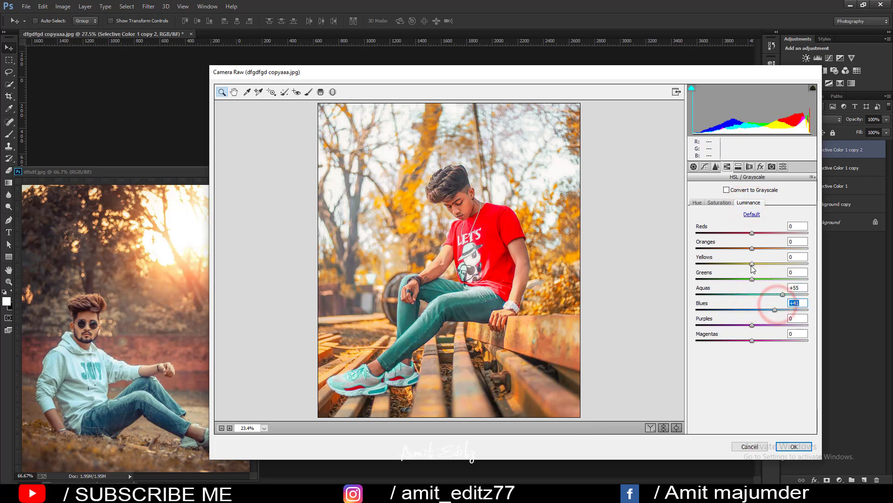
{"action": "left_click_drag", "start_coordinate": [751, 246], "coordinate": [761, 248]}
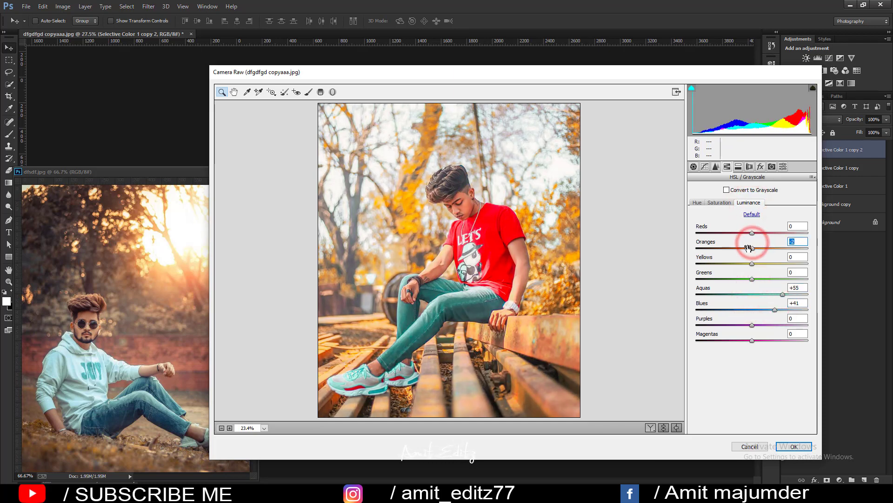
{"action": "left_click", "coordinate": [719, 203]}
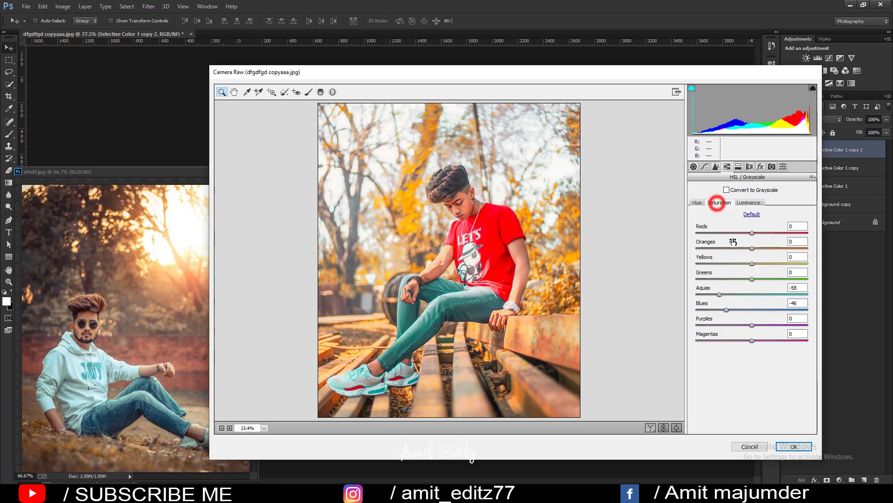
{"action": "left_click_drag", "start_coordinate": [752, 248], "coordinate": [731, 246]}
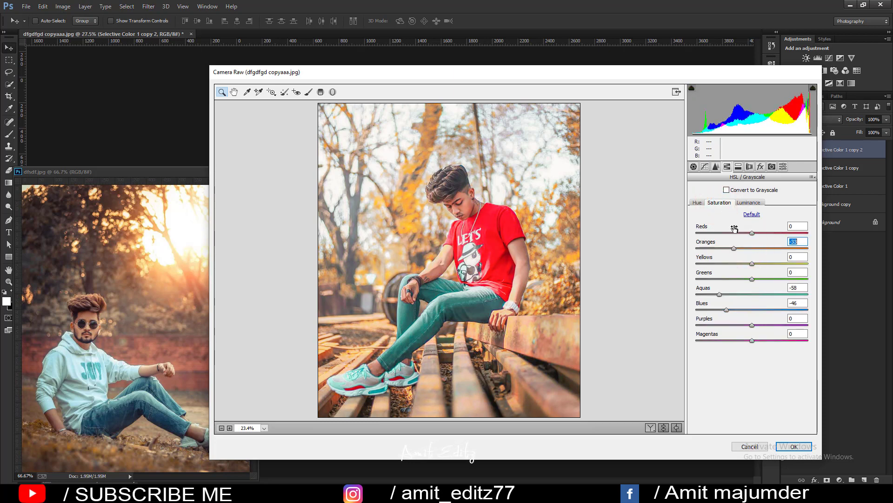
- Draw a Graduated Filter at Temperature +10 and Exposure -1.50, then delete the drawn gradient
{"action": "left_click", "coordinate": [321, 92]}
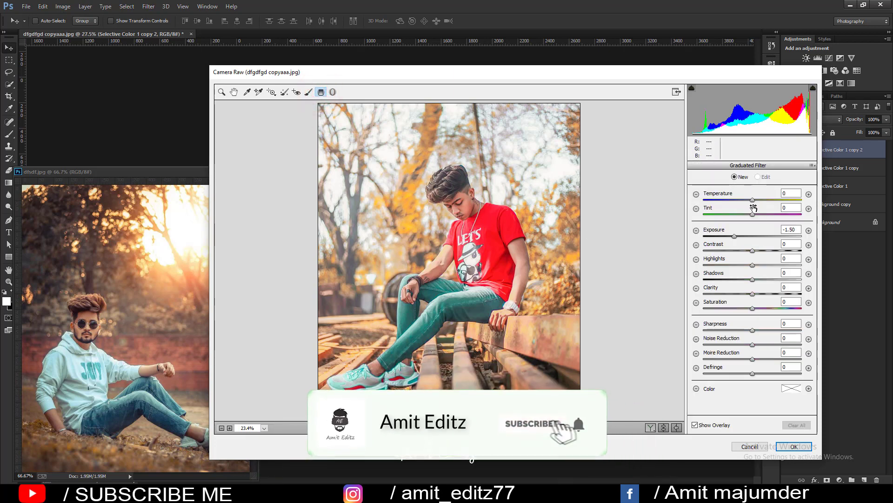
{"action": "left_click_drag", "start_coordinate": [753, 201], "coordinate": [758, 200]}
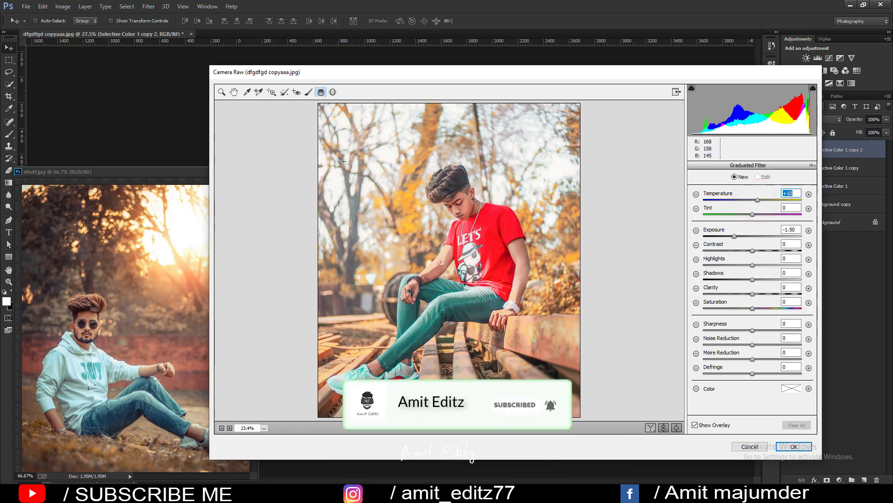
{"action": "left_click_drag", "start_coordinate": [376, 169], "coordinate": [589, 351]}
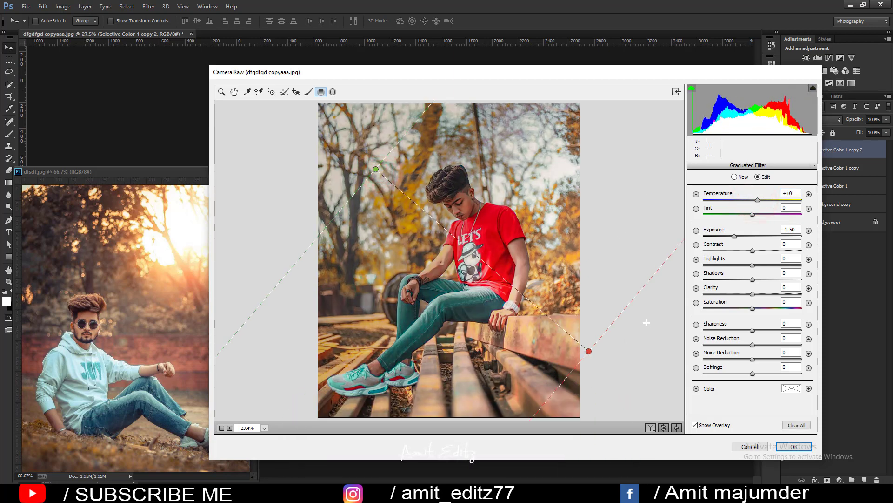
{"action": "key", "text": "Delete"}
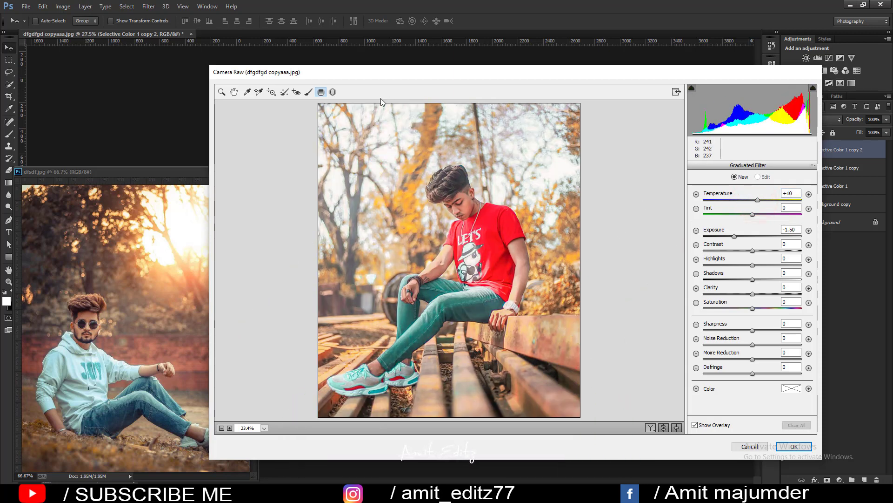
- Place a large Radial Filter around the boy with Tint +18 and a warmer Temperature
{"action": "left_click", "coordinate": [334, 93]}
{"action": "left_click_drag", "start_coordinate": [397, 223], "coordinate": [604, 224]}
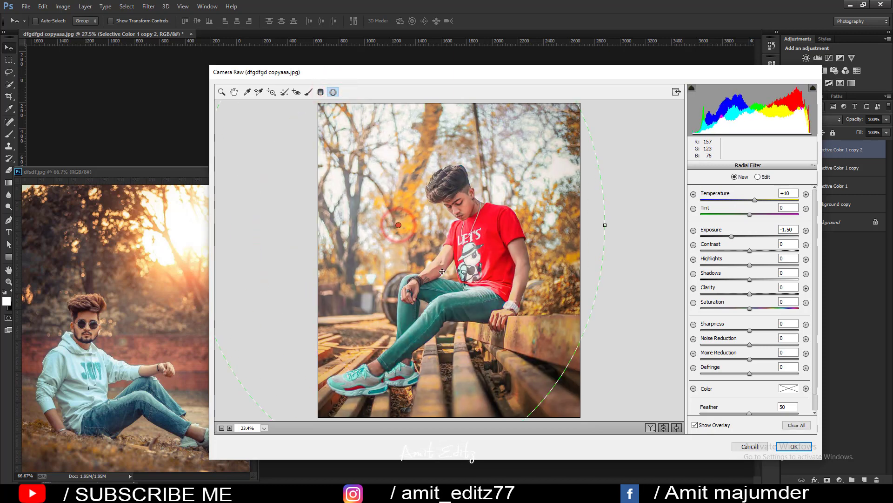
{"action": "mouse_move", "coordinate": [456, 364]}
{"action": "left_mouse_down"}
{"action": "mouse_move", "coordinate": [492, 368]}
{"action": "mouse_move", "coordinate": [506, 384]}
{"action": "left_mouse_up"}
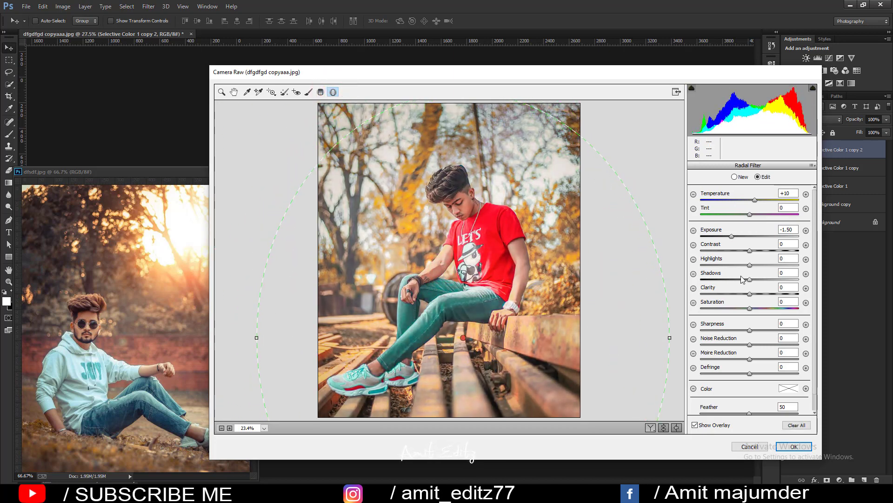
{"action": "left_click_drag", "start_coordinate": [750, 214], "coordinate": [777, 217]}
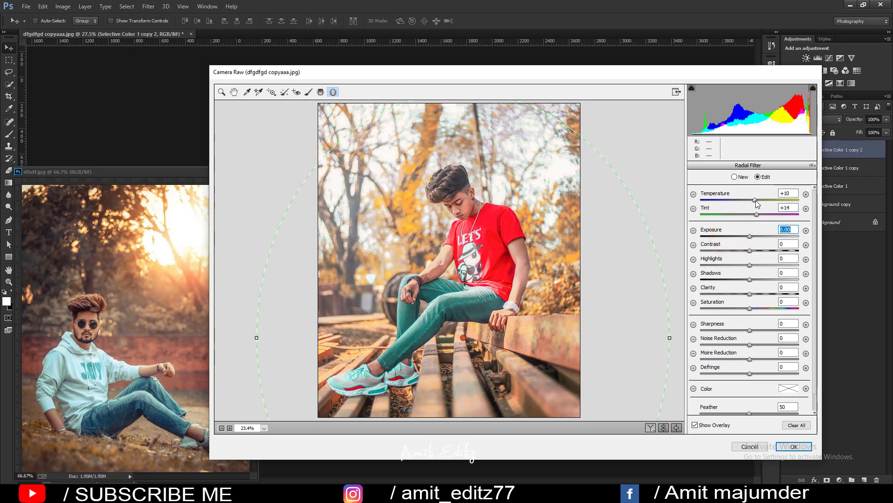
{"action": "left_click_drag", "start_coordinate": [756, 200], "coordinate": [767, 201]}
{"action": "left_click_drag", "start_coordinate": [507, 269], "coordinate": [509, 272]}
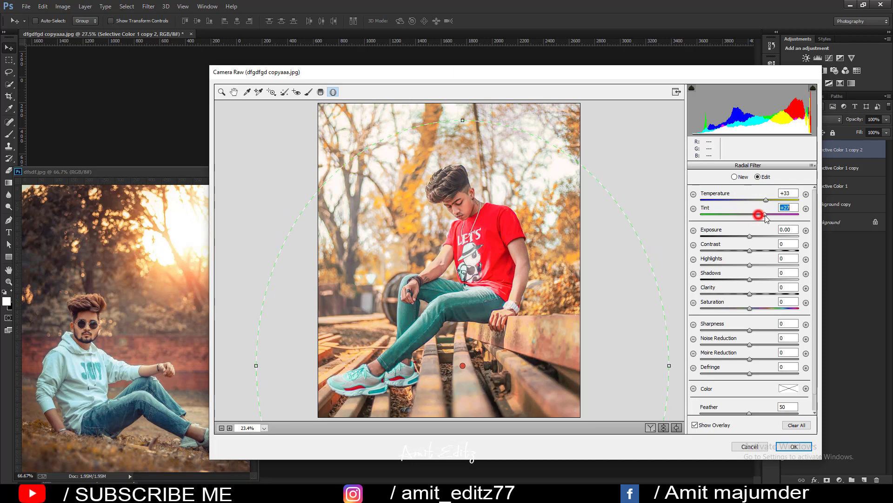
{"action": "left_click_drag", "start_coordinate": [766, 218], "coordinate": [771, 220]}
{"action": "mouse_move", "coordinate": [743, 218]}
{"action": "left_mouse_down"}
{"action": "mouse_move", "coordinate": [780, 219]}
{"action": "mouse_move", "coordinate": [759, 219]}
{"action": "mouse_move", "coordinate": [728, 200]}
{"action": "mouse_move", "coordinate": [770, 200]}
{"action": "left_mouse_up"}
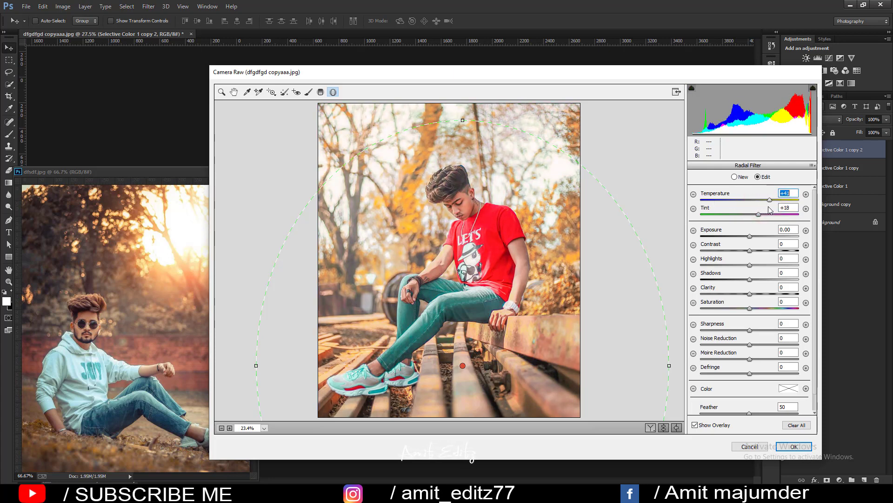
{"action": "key", "text": "Up"}
{"action": "key", "text": "Up"}
{"action": "key", "text": "Up"}
{"action": "key", "text": "Up"}
{"action": "key", "text": "Up"}
{"action": "key", "text": "Up"}
{"action": "key", "text": "Up"}
{"action": "key", "text": "Up"}
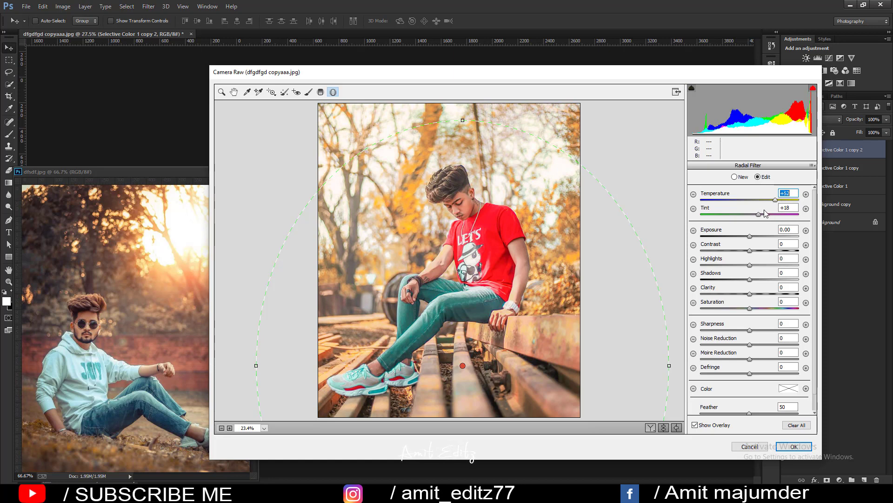
{"action": "key", "text": "Down"}
{"action": "key", "text": "Down"}
{"action": "key", "text": "Down"}
{"action": "key", "text": "Down"}
{"action": "key", "text": "Down"}
{"action": "key", "text": "Down"}
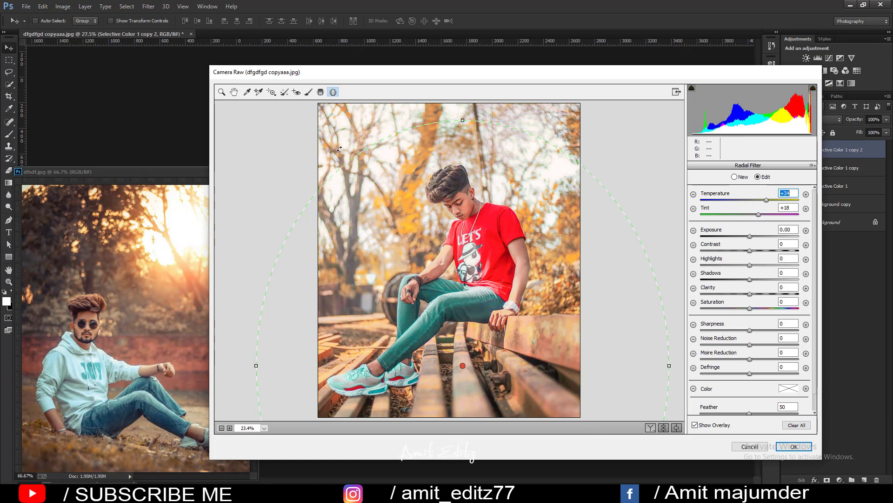
- Add a -17 Post Crop Vignette and shift the Green and Blue Primary hues in Calibration
{"action": "left_click", "coordinate": [221, 91]}
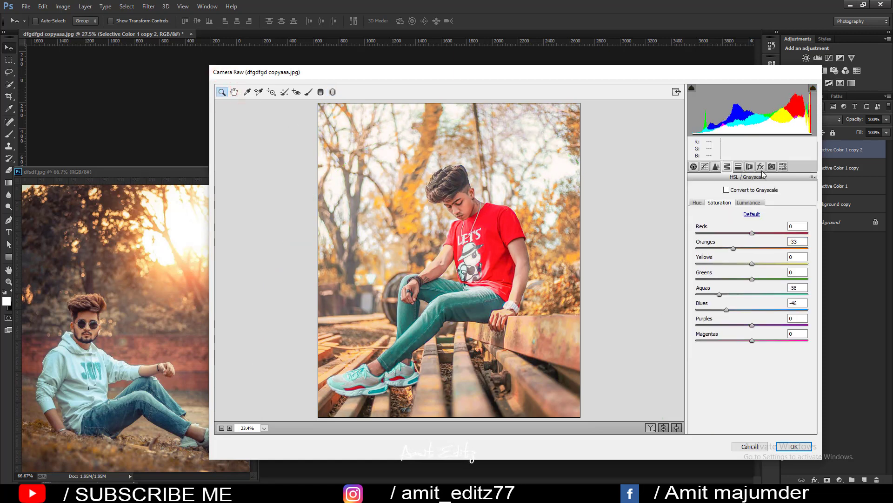
{"action": "left_click", "coordinate": [760, 166]}
{"action": "left_click_drag", "start_coordinate": [752, 287], "coordinate": [743, 287]}
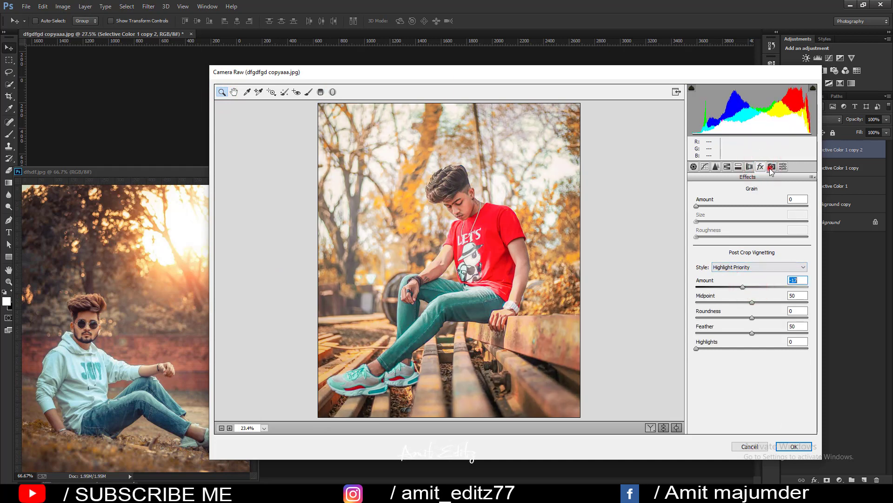
{"action": "left_click", "coordinate": [771, 167]}
{"action": "left_click_drag", "start_coordinate": [752, 341], "coordinate": [748, 339]}
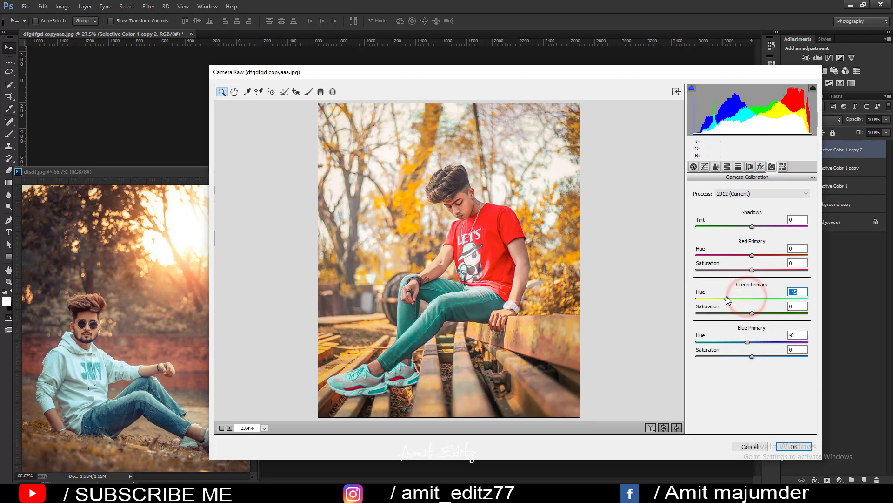
{"action": "mouse_move", "coordinate": [744, 299]}
{"action": "left_mouse_down"}
{"action": "mouse_move", "coordinate": [780, 299]}
{"action": "mouse_move", "coordinate": [754, 298]}
{"action": "left_mouse_up"}
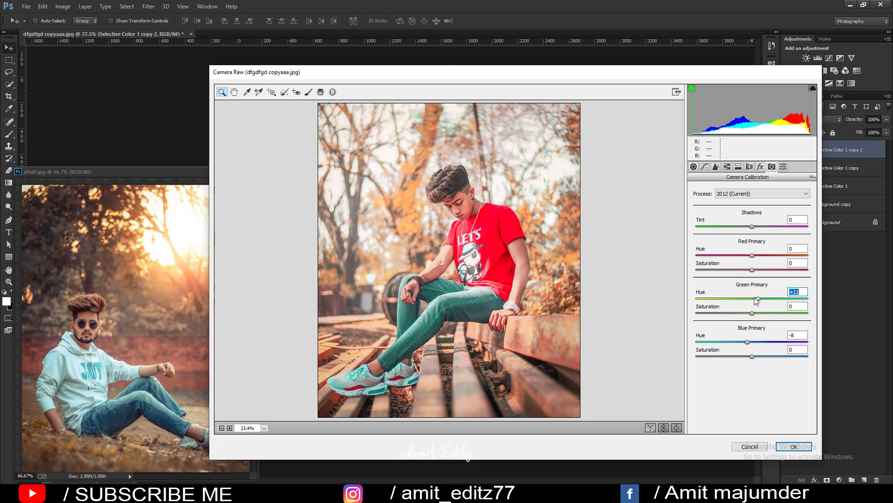
- Strongly desaturate Yellows and set Greens saturation to -92 to mute the foliage
{"action": "left_click", "coordinate": [728, 167]}
{"action": "mouse_move", "coordinate": [740, 263]}
{"action": "left_mouse_down"}
{"action": "mouse_move", "coordinate": [690, 274]}
{"action": "mouse_move", "coordinate": [702, 247]}
{"action": "left_mouse_up"}
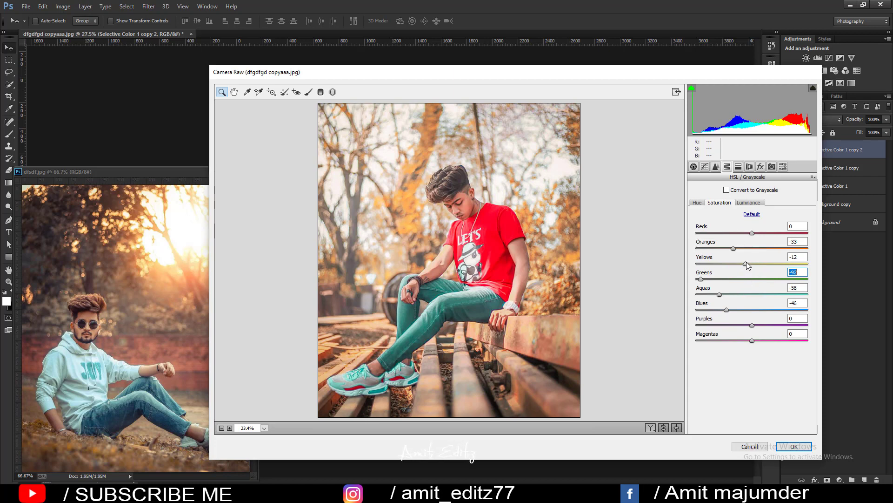
{"action": "left_click_drag", "start_coordinate": [745, 263], "coordinate": [710, 264]}
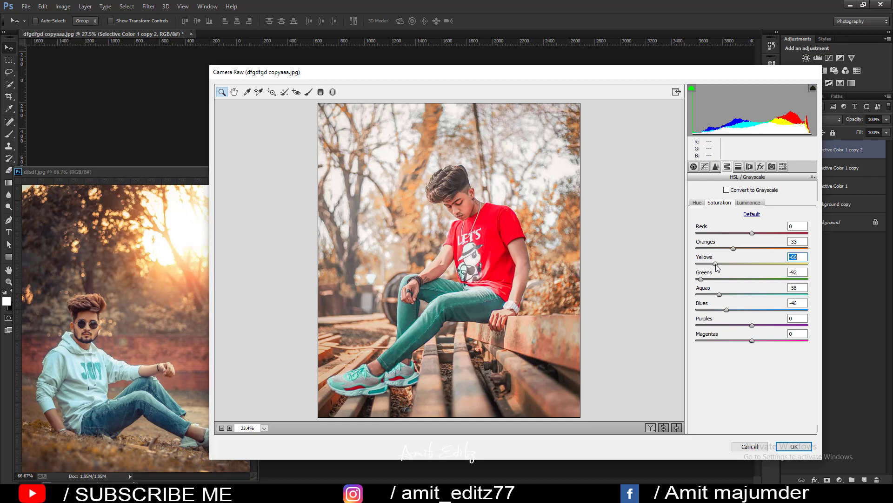
- Set Sharpening Amount 33, Luminance noise reduction 30, and Blue Primary Hue -3
{"action": "left_click", "coordinate": [693, 166]}
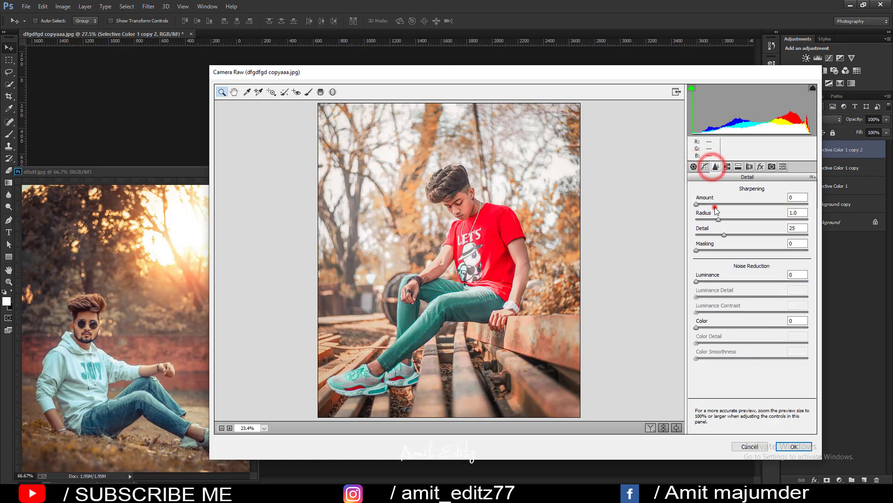
{"action": "left_click", "coordinate": [721, 205]}
{"action": "left_click_drag", "start_coordinate": [707, 283], "coordinate": [730, 285]}
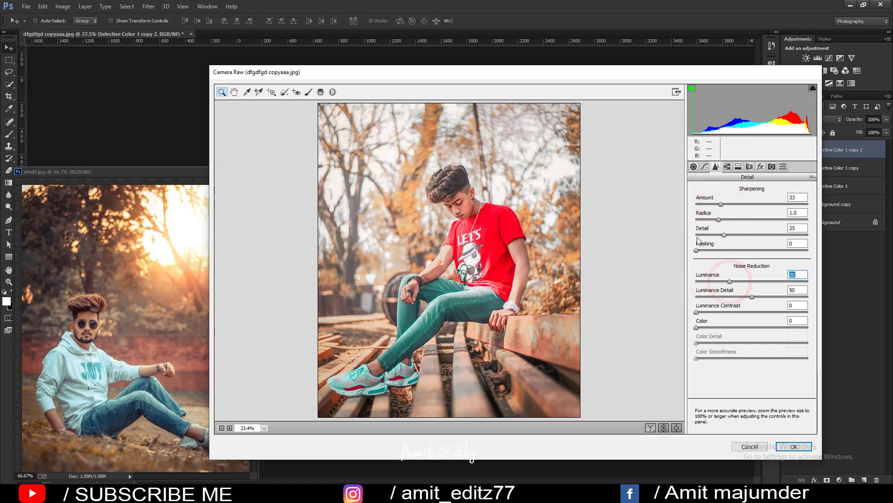
{"action": "left_click", "coordinate": [772, 166]}
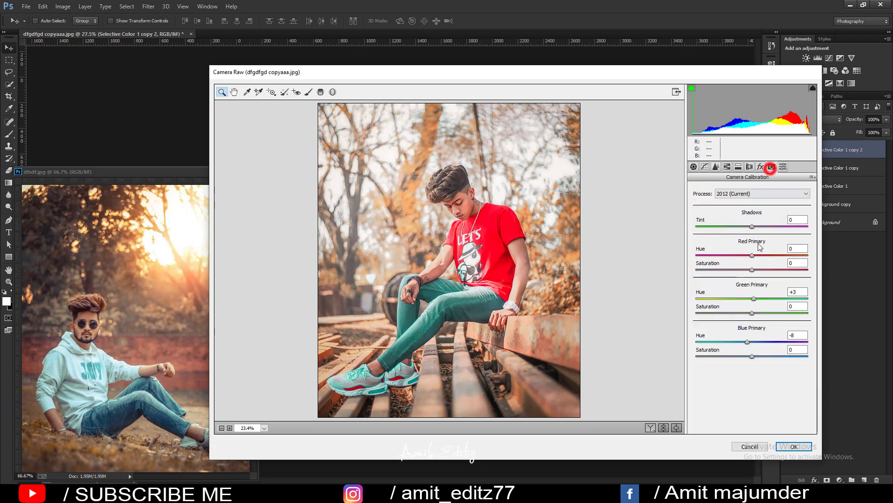
{"action": "left_click_drag", "start_coordinate": [752, 342], "coordinate": [750, 342]}
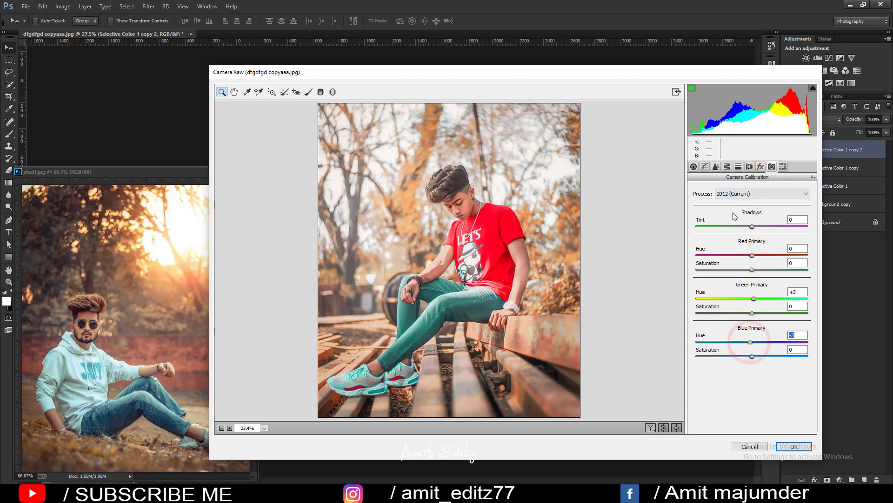
{"action": "left_click", "coordinate": [693, 166]}
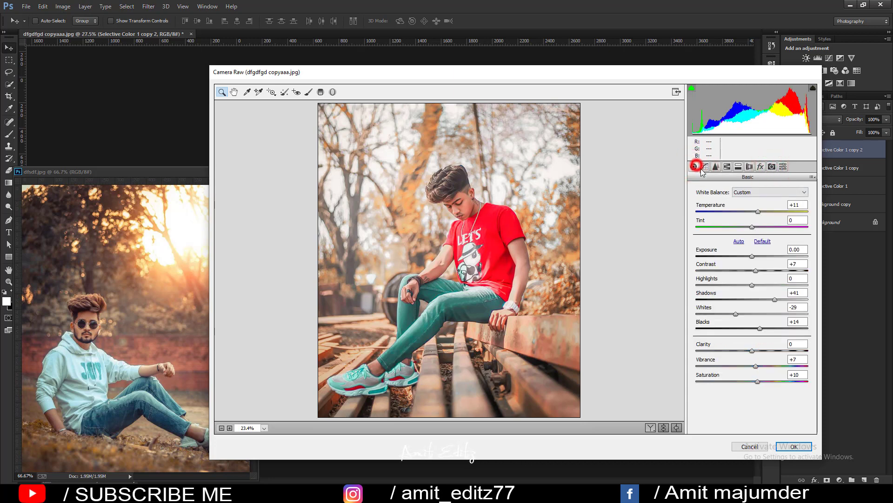
- Warm the photo with the Camera Raw Basic Temperature slider and apply the grade
{"action": "left_click", "coordinate": [705, 166]}
{"action": "left_click", "coordinate": [694, 166]}
{"action": "left_click", "coordinate": [753, 212]}
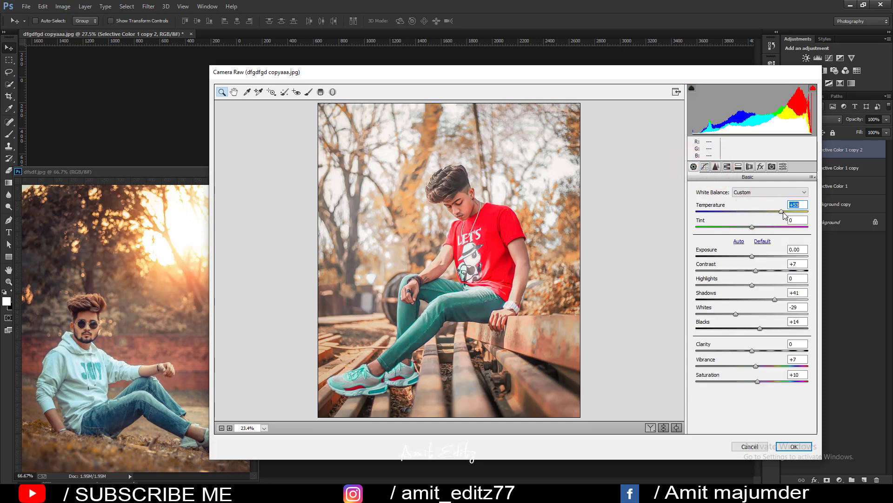
{"action": "mouse_move", "coordinate": [754, 212]}
{"action": "left_mouse_down"}
{"action": "mouse_move", "coordinate": [781, 216]}
{"action": "mouse_move", "coordinate": [752, 212]}
{"action": "mouse_move", "coordinate": [745, 228]}
{"action": "left_mouse_up"}
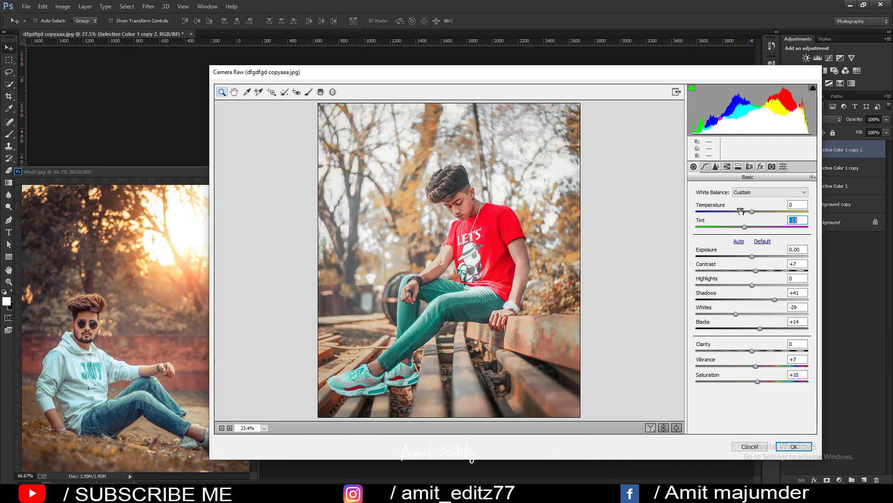
{"action": "left_click", "coordinate": [793, 447]}
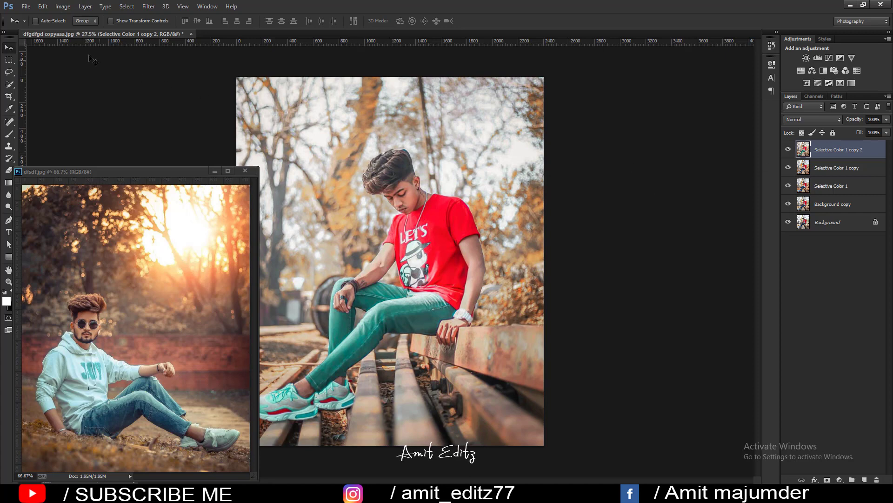
- Attempt to open S.R (27) and dismiss the invalid document error
{"action": "left_click", "coordinate": [31, 10]}
{"action": "left_click", "coordinate": [37, 28]}
{"action": "double_click", "coordinate": [159, 229]}
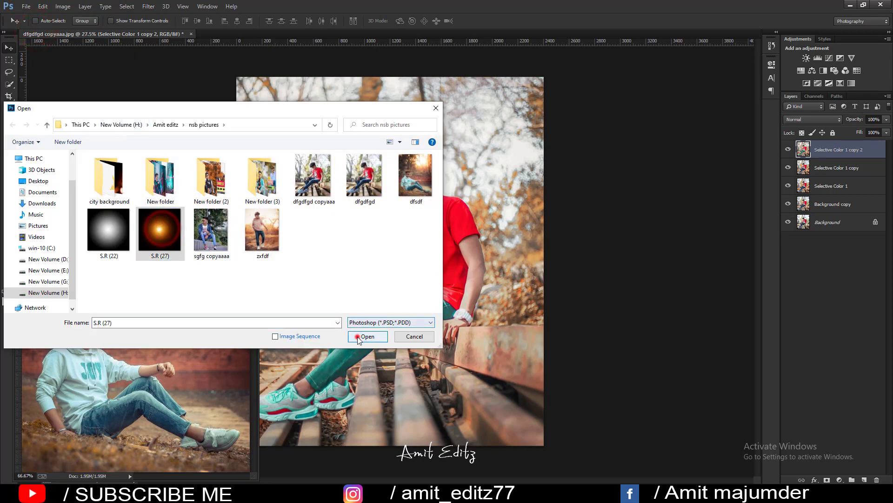
{"action": "left_click", "coordinate": [439, 186]}
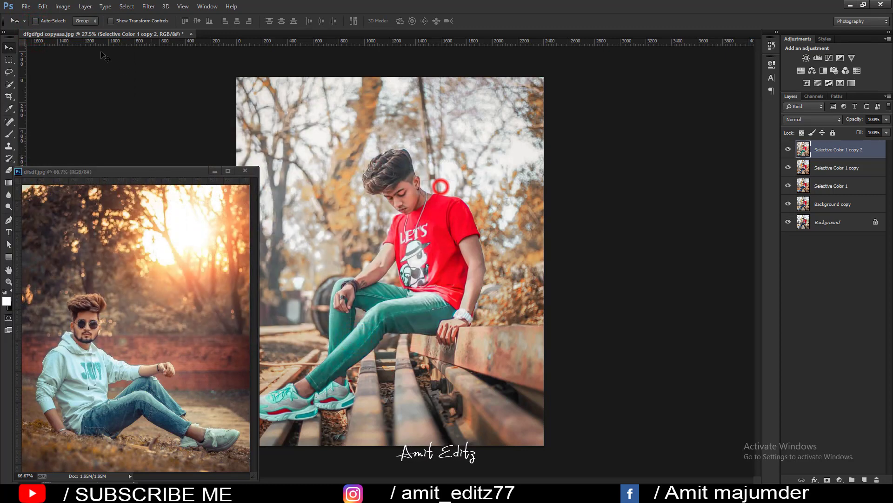
- Open S.R (27).jpg and drag the glow into the boy's photo as a new layer
{"action": "left_click", "coordinate": [26, 6]}
{"action": "left_click", "coordinate": [37, 25]}
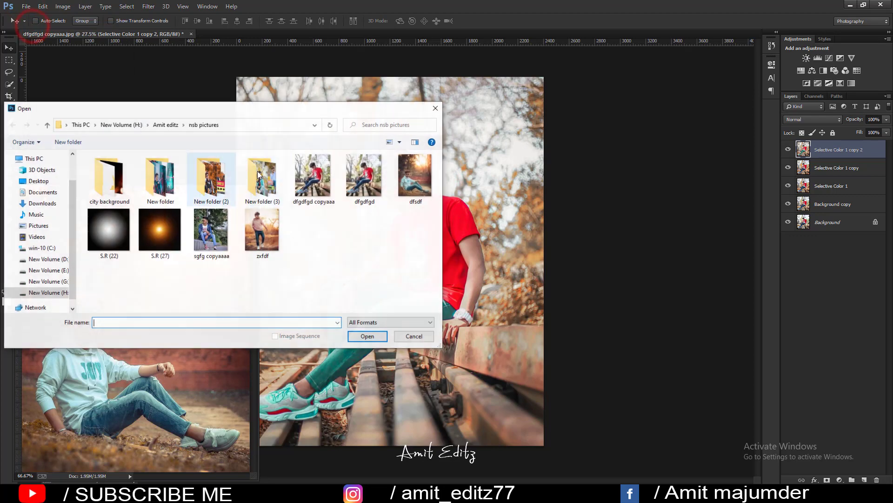
{"action": "left_click", "coordinate": [168, 244]}
{"action": "left_click", "coordinate": [356, 335]}
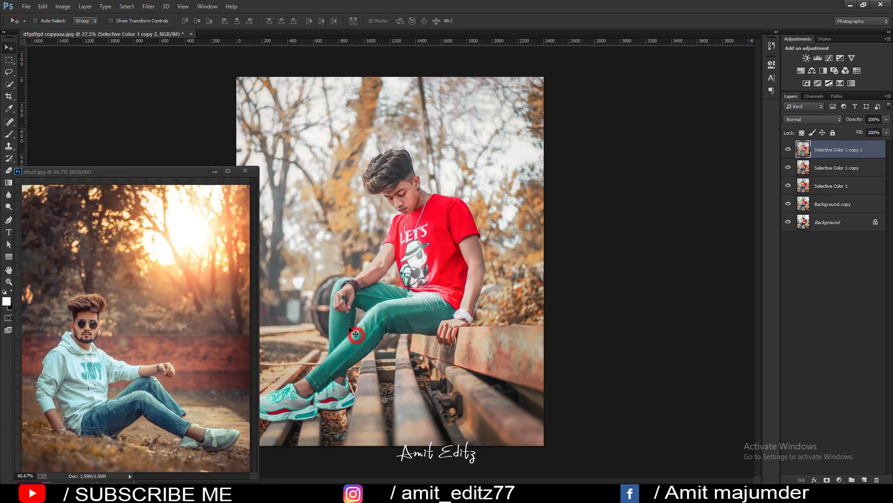
{"action": "left_click_drag", "start_coordinate": [224, 257], "coordinate": [489, 210]}
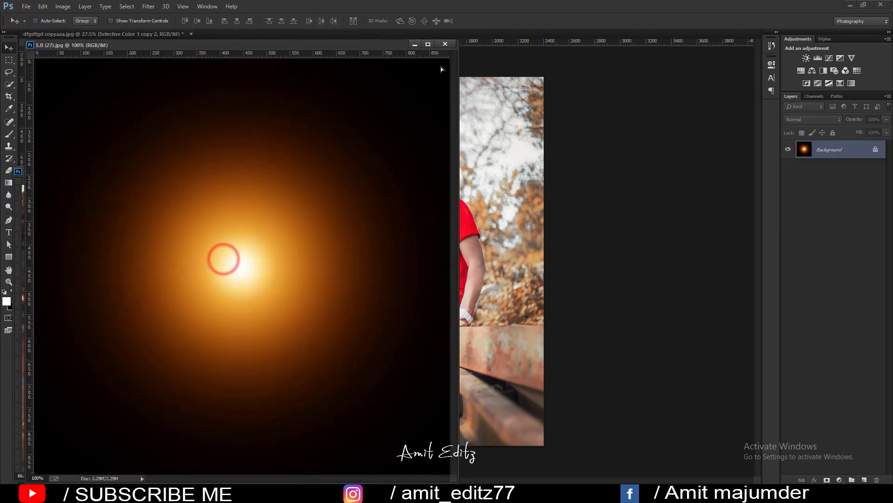
- Close S.R (27).jpg, set the glow layer to Screen, and move it beside the boy's head
{"action": "left_click", "coordinate": [445, 44]}
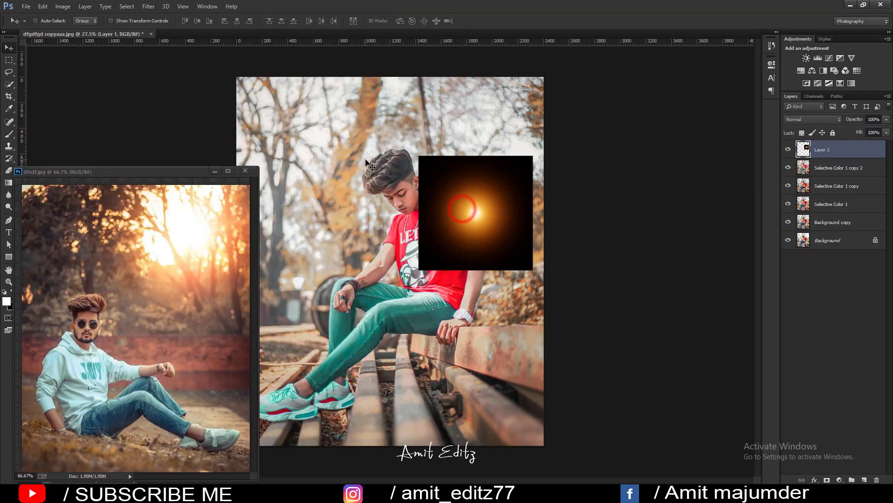
{"action": "left_click_drag", "start_coordinate": [446, 199], "coordinate": [295, 167]}
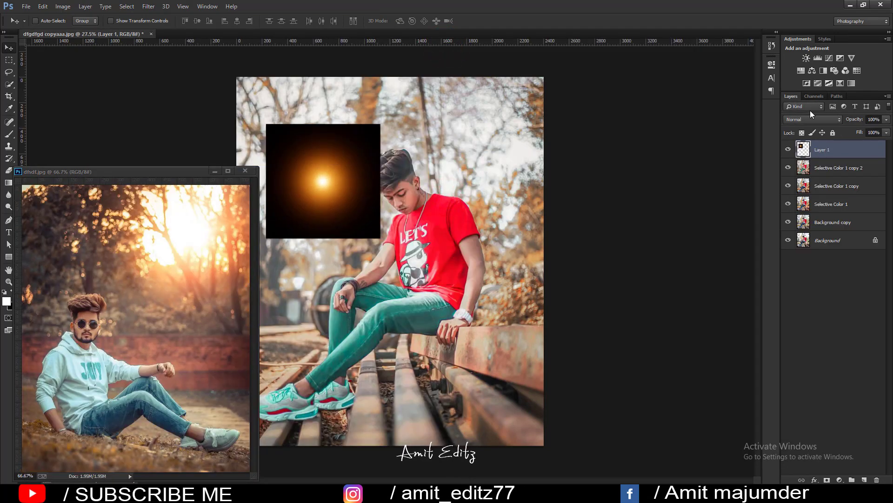
{"action": "left_click", "coordinate": [799, 120]}
{"action": "left_click", "coordinate": [798, 207]}
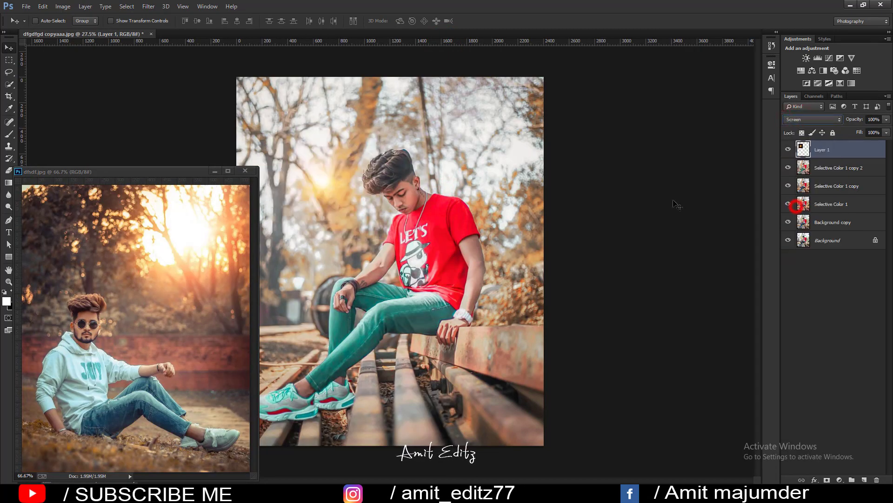
{"action": "left_click_drag", "start_coordinate": [446, 165], "coordinate": [598, 146]}
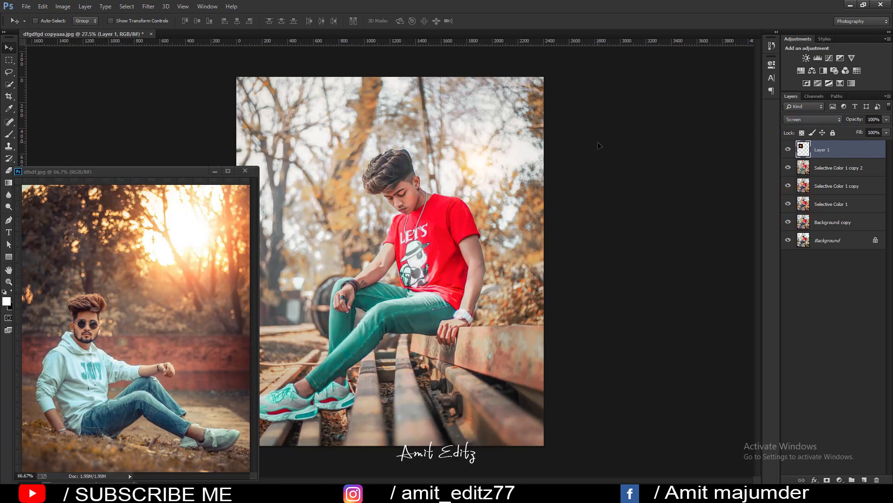
- Scale the glow up to about 246% and reposition it near the boy's head
{"action": "key", "text": "ctrl+t"}
{"action": "left_click_drag", "start_coordinate": [535, 219], "coordinate": [584, 305]}
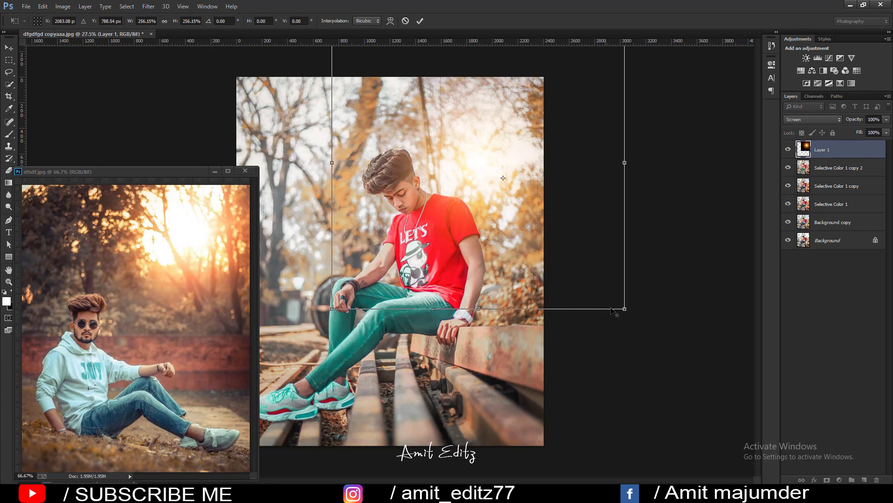
{"action": "mouse_move", "coordinate": [616, 309]}
{"action": "left_mouse_down"}
{"action": "mouse_move", "coordinate": [593, 291]}
{"action": "mouse_move", "coordinate": [624, 308]}
{"action": "left_mouse_up"}
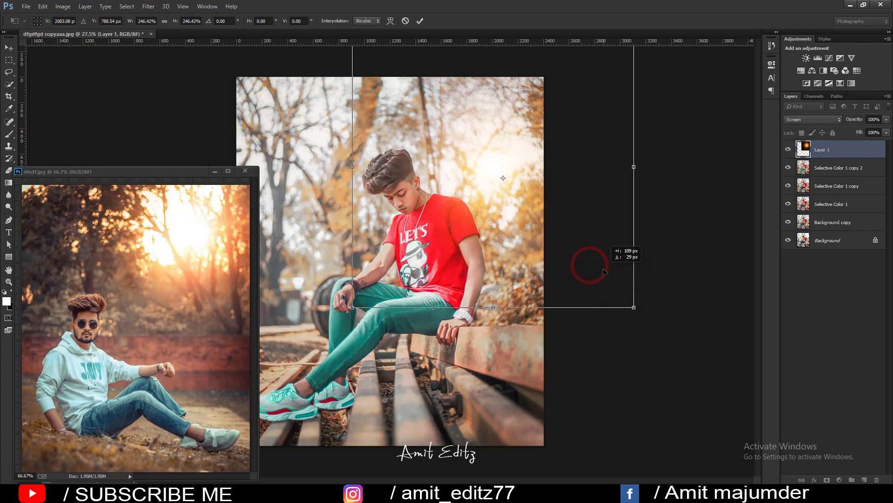
{"action": "left_click_drag", "start_coordinate": [624, 308], "coordinate": [588, 261]}
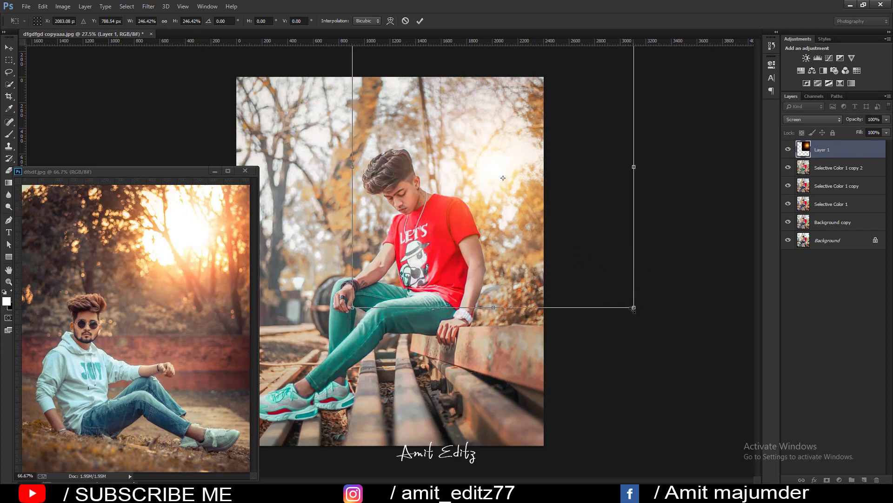
{"action": "left_click_drag", "start_coordinate": [634, 307], "coordinate": [654, 322]}
{"action": "key", "text": "Return"}
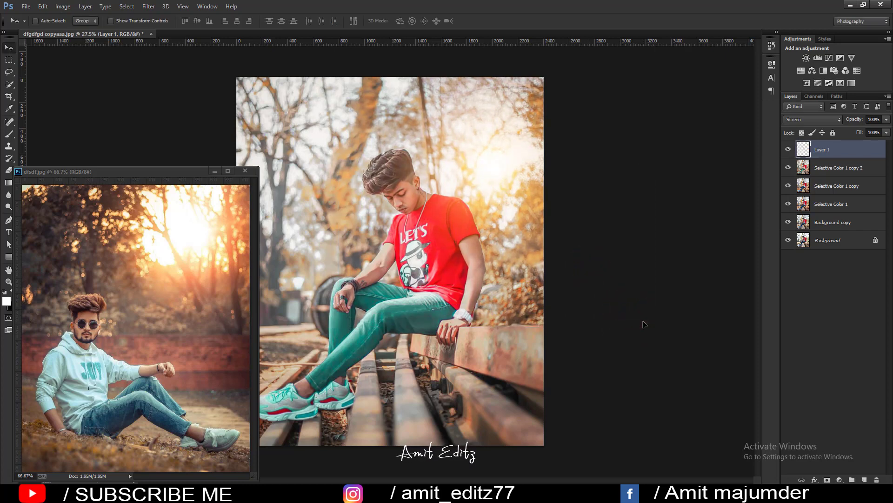
{"action": "key", "text": "ctrl+minus"}
{"action": "key", "text": "ctrl+minus"}
{"action": "mouse_move", "coordinate": [458, 214]}
{"action": "left_mouse_down"}
{"action": "mouse_move", "coordinate": [311, 217]}
{"action": "mouse_move", "coordinate": [316, 234]}
{"action": "left_mouse_up"}
- Set the glow copy to 77% opacity and move it toward the boy's head
{"action": "scroll", "coordinate": [347, 308], "scroll_direction": "up", "scroll_amount": 1}
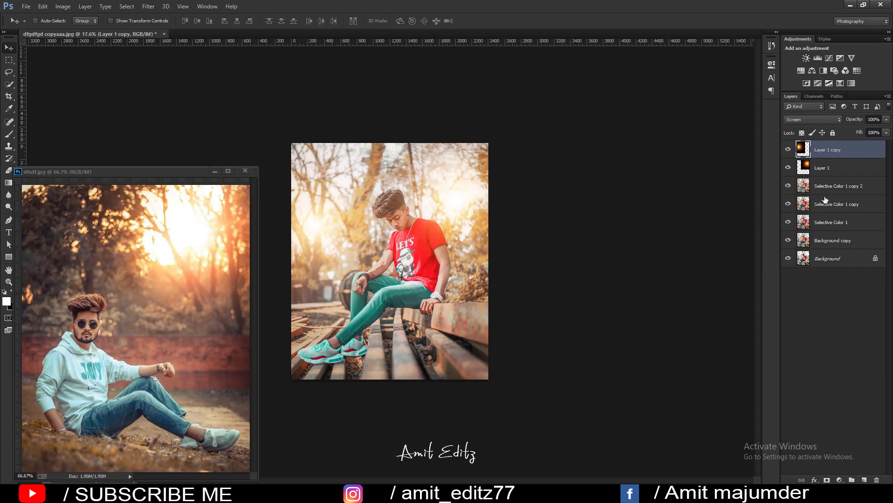
{"action": "left_click", "coordinate": [886, 120]}
{"action": "left_click", "coordinate": [873, 135]}
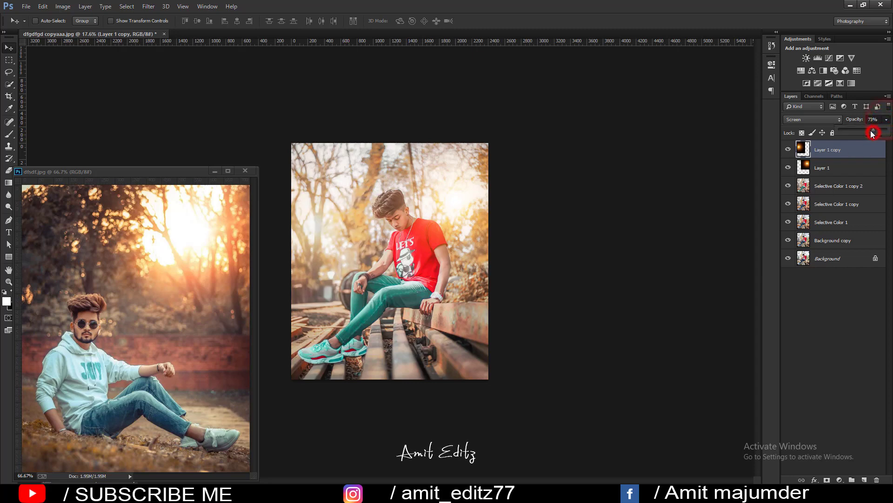
{"action": "left_click_drag", "start_coordinate": [383, 166], "coordinate": [387, 192]}
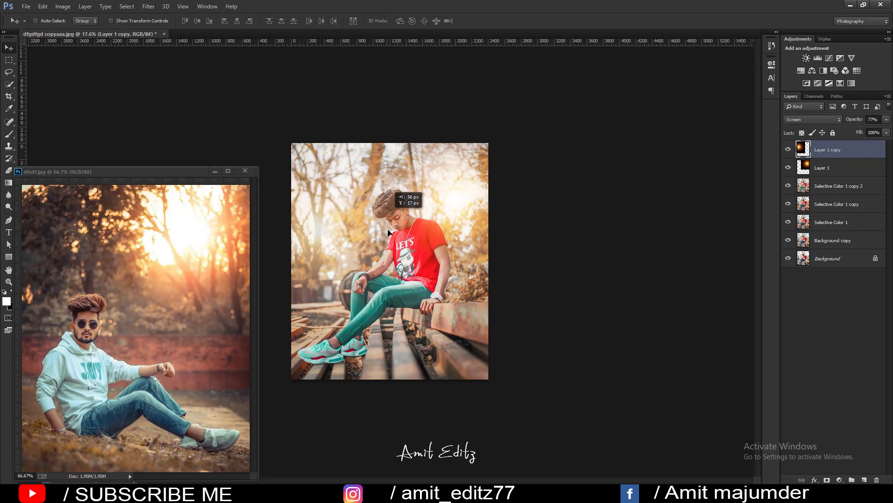
{"action": "left_click_drag", "start_coordinate": [387, 192], "coordinate": [394, 220]}
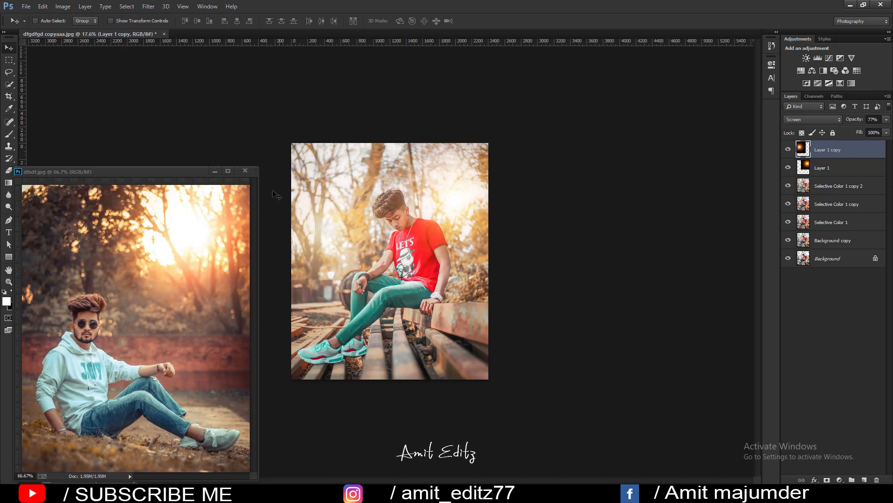
- Select Layer 1 copy and stamp all visible layers into a new top layer
{"action": "left_click_drag", "start_coordinate": [176, 172], "coordinate": [176, 162]}
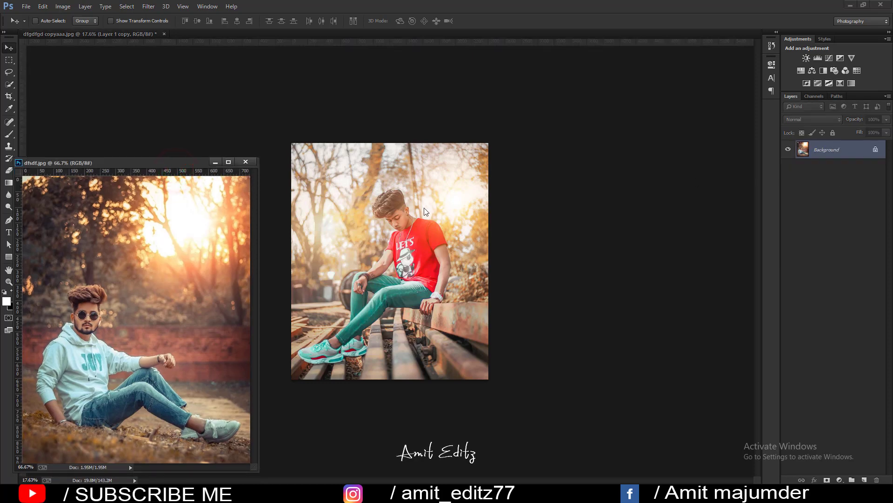
{"action": "left_click", "coordinate": [837, 167], "text": "ctrl"}
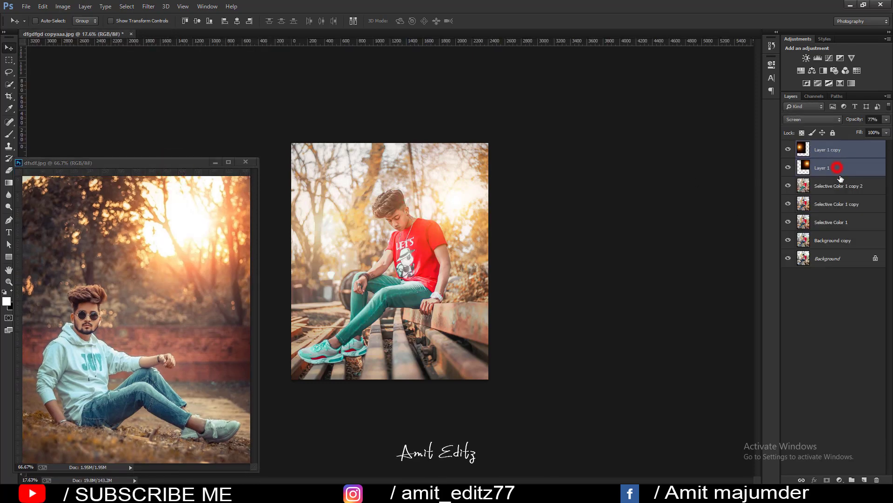
{"action": "left_click", "coordinate": [842, 186], "text": "ctrl"}
{"action": "left_click", "coordinate": [852, 155]}
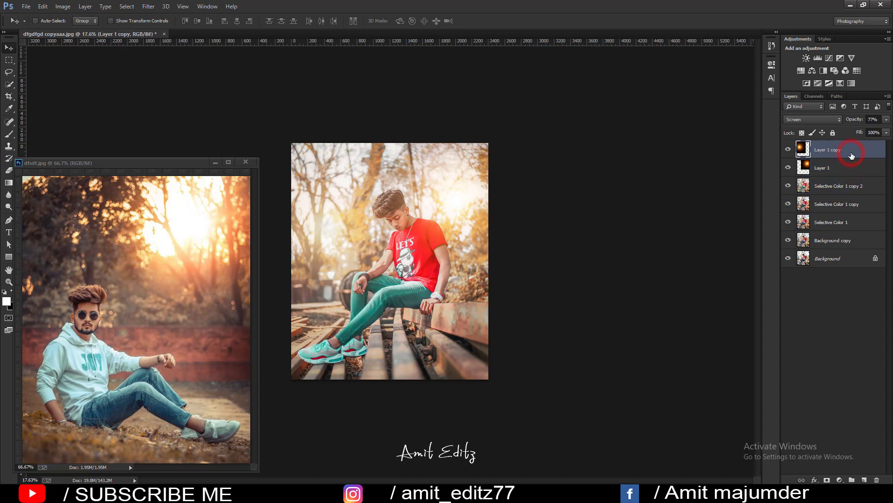
{"action": "key", "text": "ctrl+shift+alt+n"}
- Apply a crop, duplicate Layer 2, and add a Color Balance adjustment layer
{"action": "left_click", "coordinate": [8, 96]}
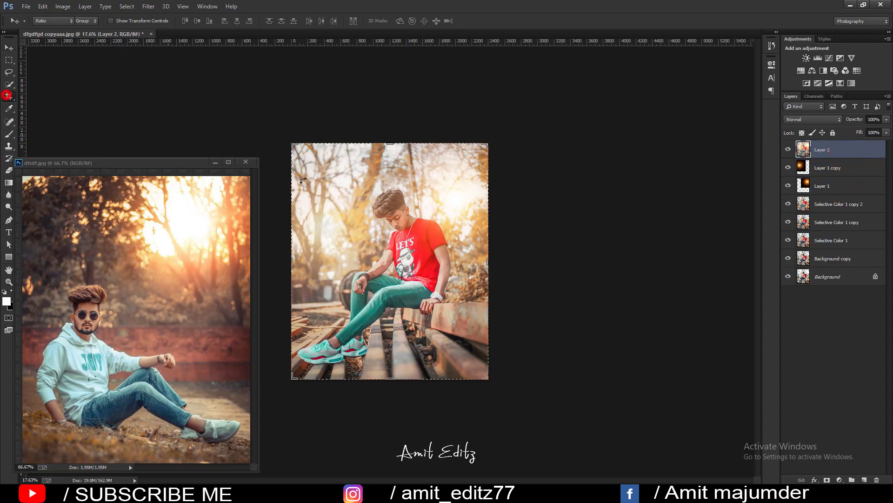
{"action": "left_click", "coordinate": [316, 193]}
{"action": "key", "text": "Return"}
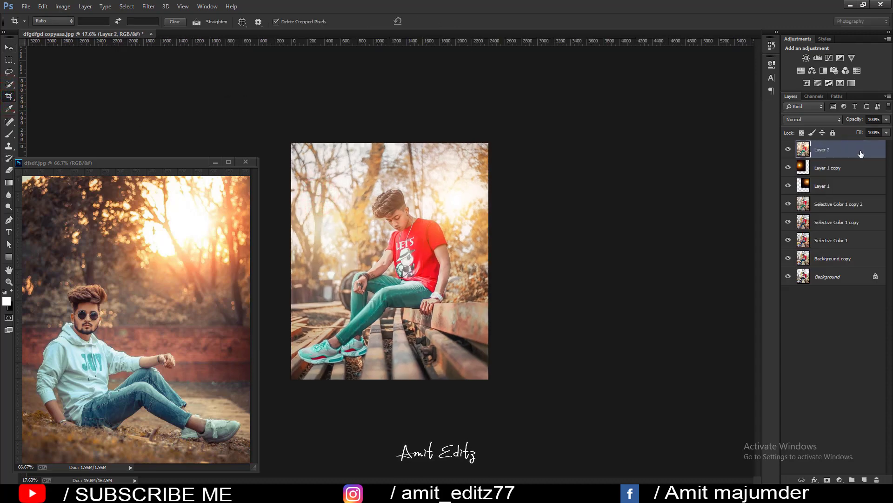
{"action": "left_click_drag", "start_coordinate": [854, 149], "coordinate": [865, 479]}
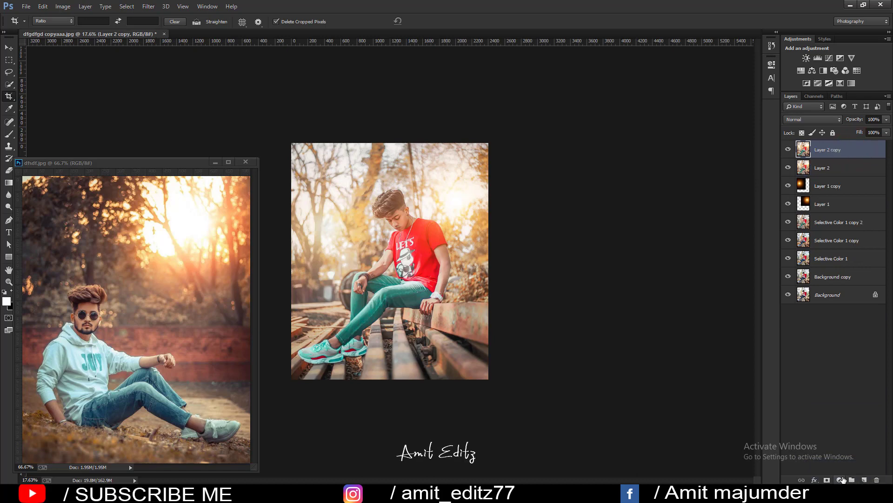
{"action": "left_click", "coordinate": [840, 480]}
{"action": "left_click", "coordinate": [834, 373]}
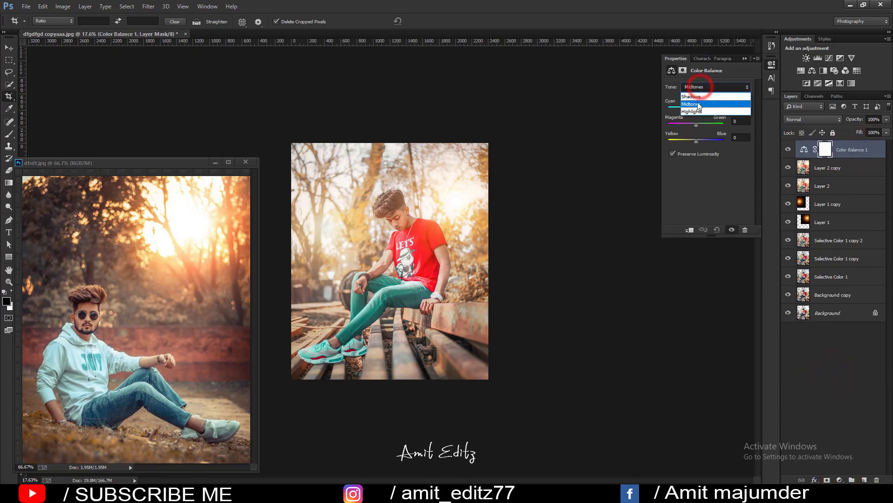
- Set Color Balance Shadows to Cyan-Red +1 and Magenta-Green -7, then edit Yellow-Blue
{"action": "left_click", "coordinate": [698, 104]}
{"action": "left_click_drag", "start_coordinate": [696, 107], "coordinate": [704, 108]}
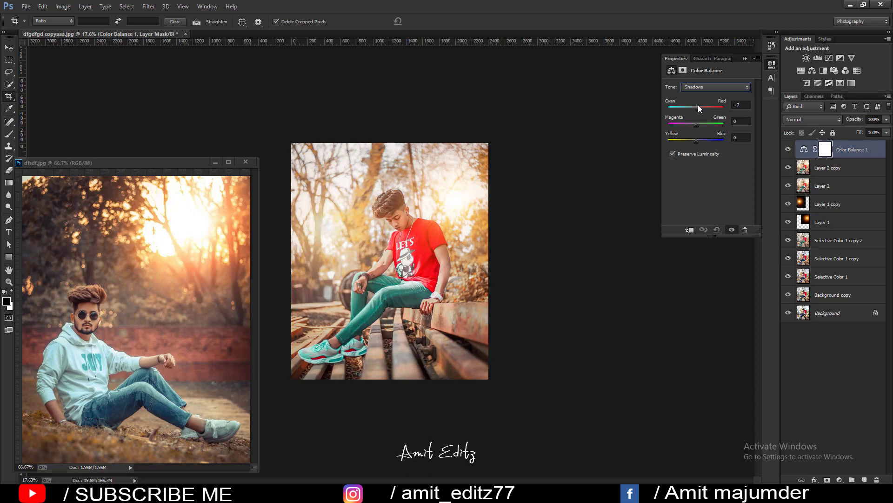
{"action": "left_click", "coordinate": [698, 106]}
{"action": "left_click_drag", "start_coordinate": [689, 124], "coordinate": [688, 122]}
{"action": "mouse_move", "coordinate": [697, 139]}
{"action": "left_mouse_down"}
{"action": "mouse_move", "coordinate": [689, 138]}
{"action": "mouse_move", "coordinate": [702, 135]}
{"action": "left_mouse_up"}
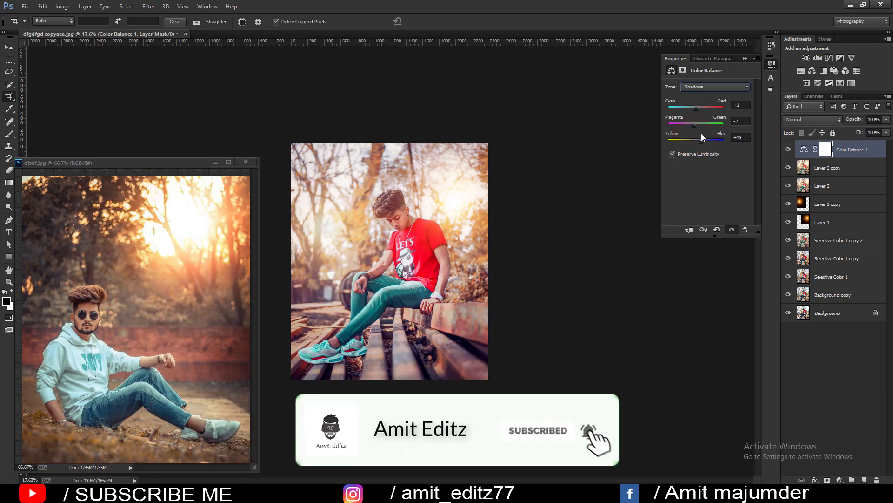
{"action": "left_click", "coordinate": [740, 138]}
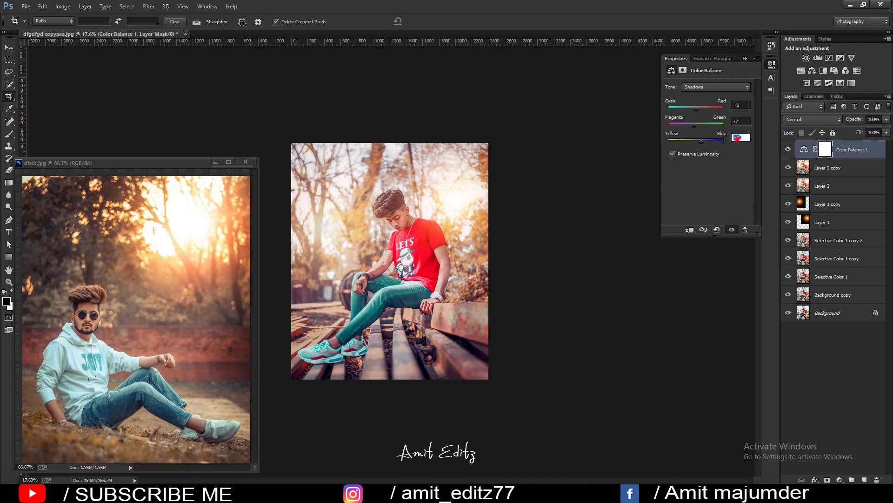
{"action": "left_click", "coordinate": [700, 88]}
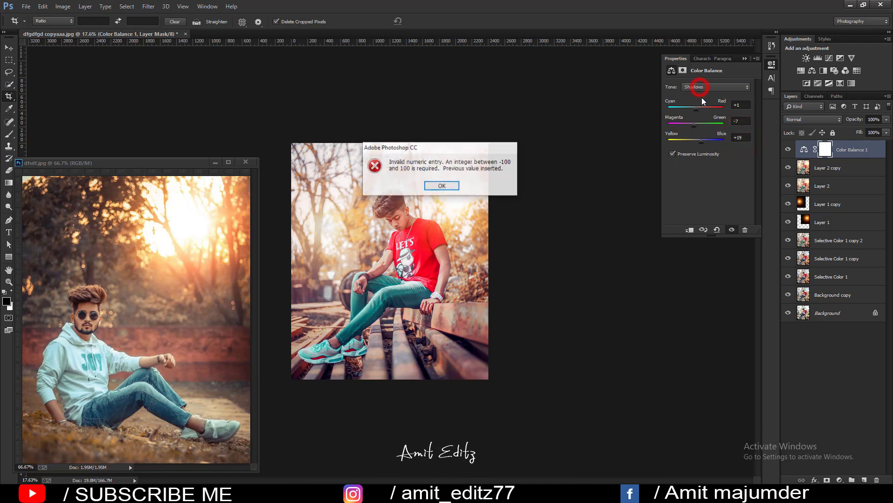
{"action": "left_click", "coordinate": [435, 185]}
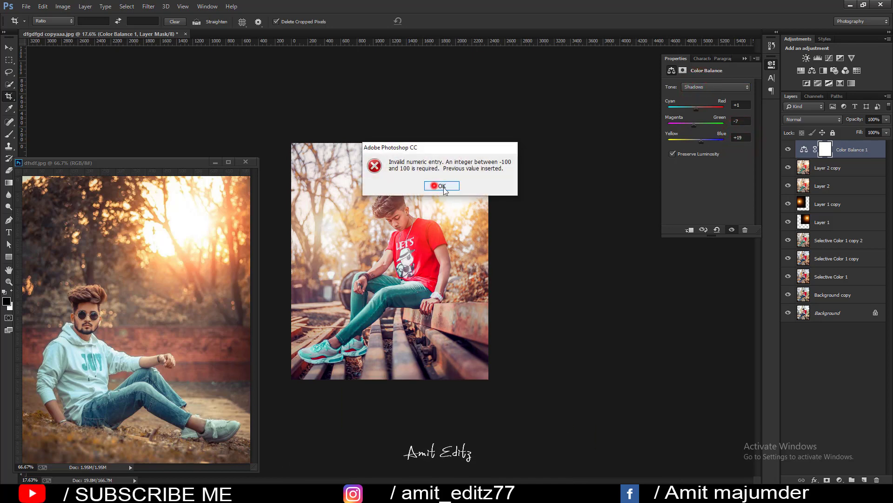
{"action": "left_click", "coordinate": [705, 170]}
{"action": "left_click", "coordinate": [742, 137]}
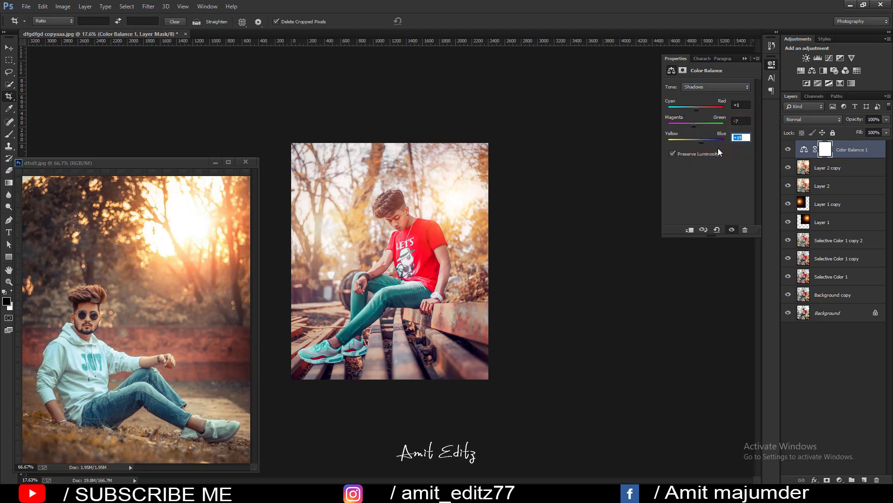
- Zero the Shadows Yellow-Blue, then shift Midtones toward magenta with Yellow-Blue 10
{"action": "type", "text": "0"}
{"action": "left_click", "coordinate": [708, 88]}
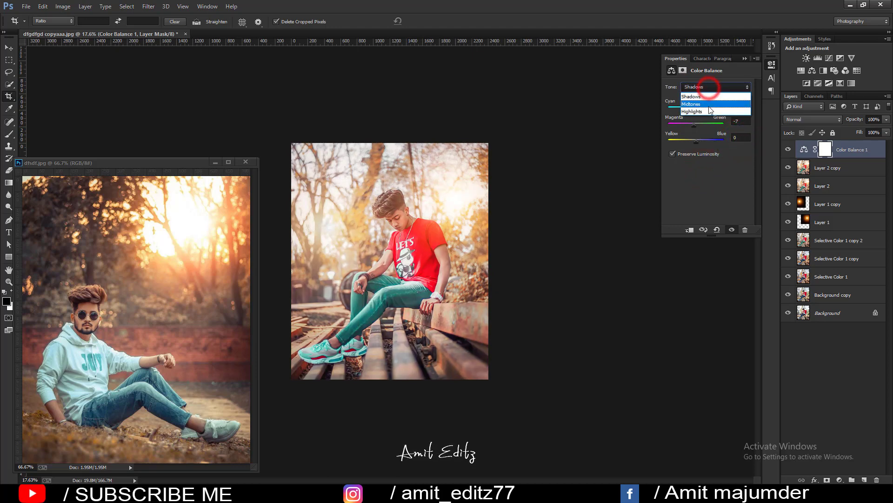
{"action": "left_click", "coordinate": [705, 104]}
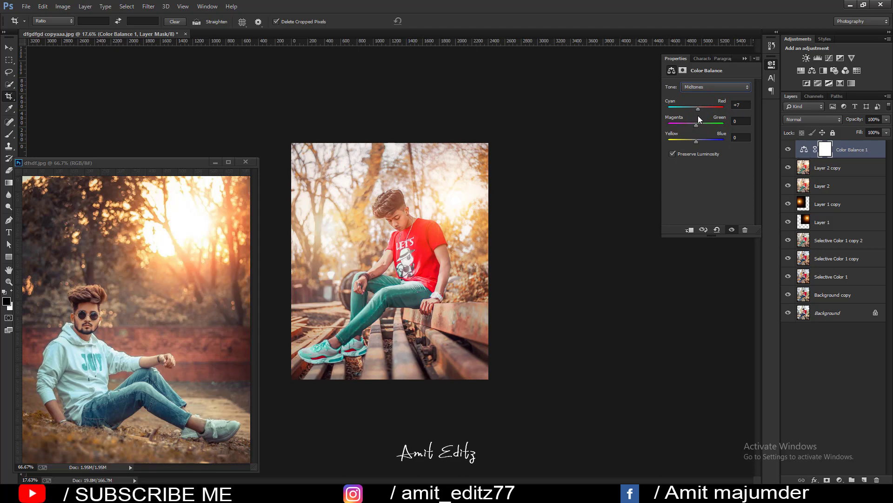
{"action": "left_click_drag", "start_coordinate": [697, 124], "coordinate": [693, 125]}
{"action": "left_click_drag", "start_coordinate": [696, 141], "coordinate": [692, 135]}
{"action": "left_click", "coordinate": [737, 137]}
{"action": "type", "text": "10"}
{"action": "key", "text": "Return"}
- Set Color Balance Highlights to 0, 0, -7 for a slight yellow warmth
{"action": "left_click", "coordinate": [704, 88]}
{"action": "left_click", "coordinate": [698, 107]}
{"action": "left_click_drag", "start_coordinate": [698, 109], "coordinate": [705, 111]}
{"action": "type", "text": "0"}
{"action": "left_click_drag", "start_coordinate": [697, 124], "coordinate": [703, 125]}
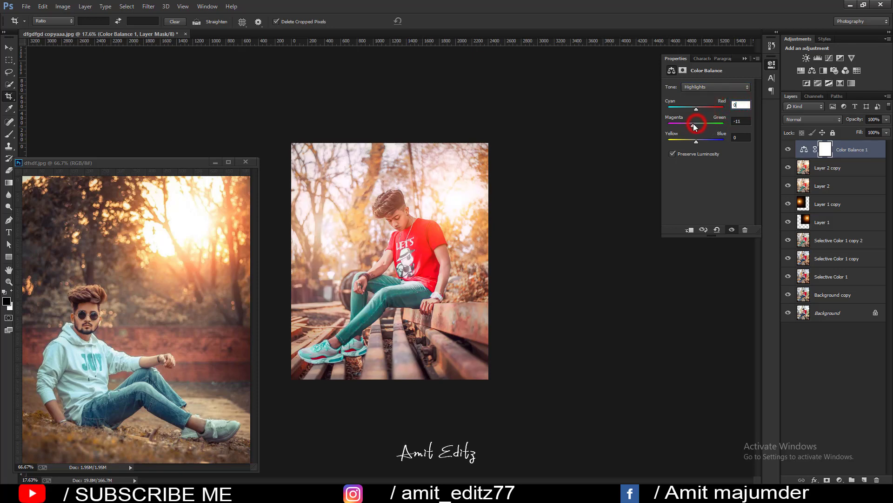
{"action": "left_click", "coordinate": [741, 121]}
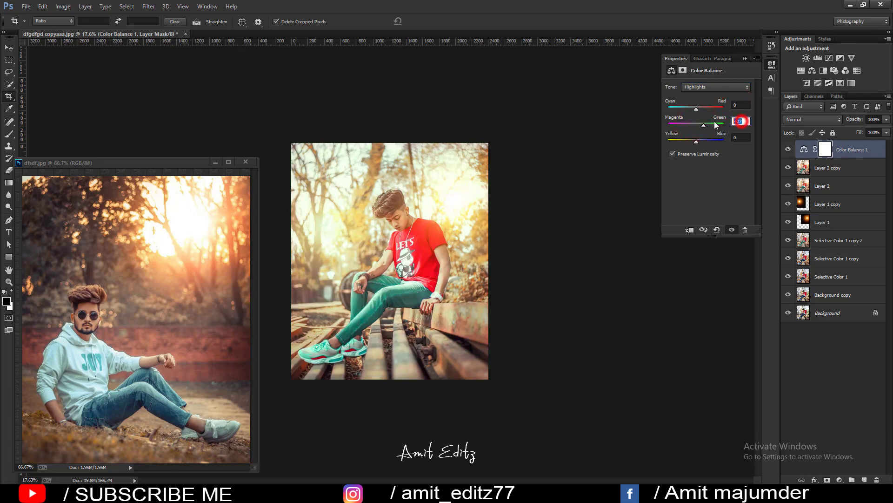
{"action": "type", "text": "0"}
{"action": "left_click", "coordinate": [696, 139]}
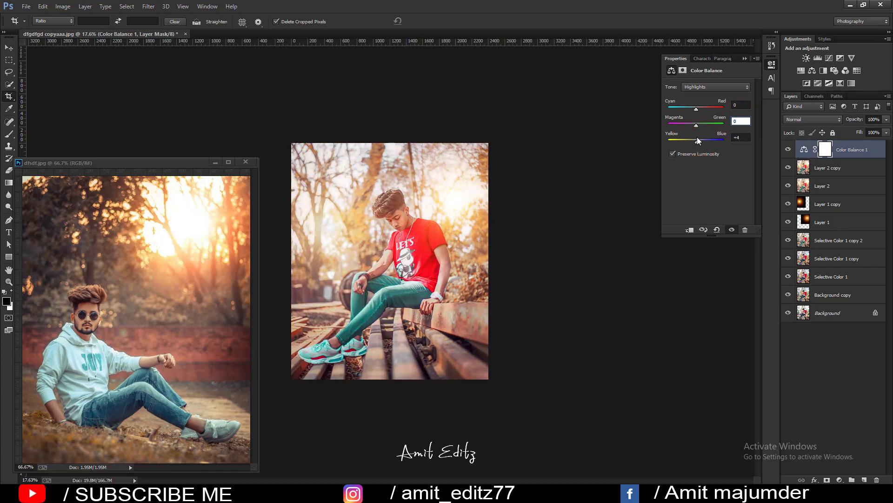
{"action": "left_click_drag", "start_coordinate": [697, 138], "coordinate": [694, 136]}
- Select Color Balance 1 together with Layer 2 copy for merging
{"action": "left_click", "coordinate": [745, 59]}
{"action": "left_click", "coordinate": [818, 168], "text": "shift"}
{"action": "right_click", "coordinate": [819, 168]}
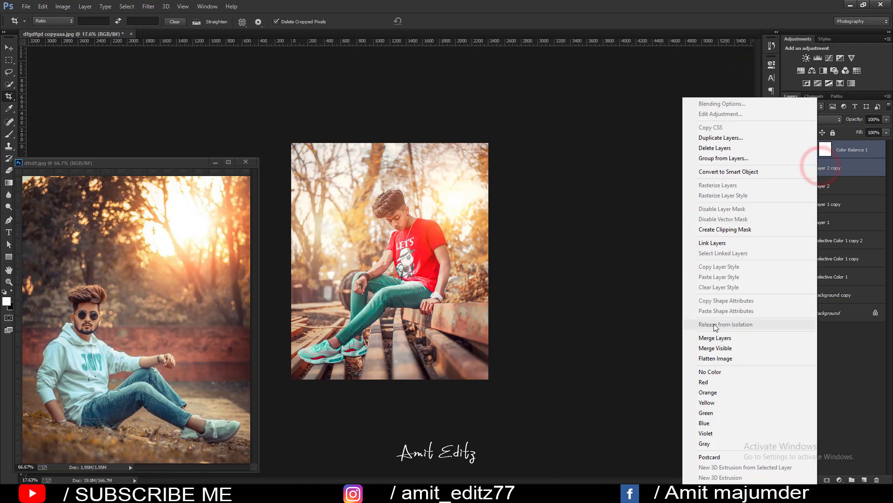
- Merge the colour balance into Layer 2 copy, duplicate it, and launch the Camera Raw Filter
{"action": "left_click", "coordinate": [715, 338]}
{"action": "left_click_drag", "start_coordinate": [857, 149], "coordinate": [864, 478]}
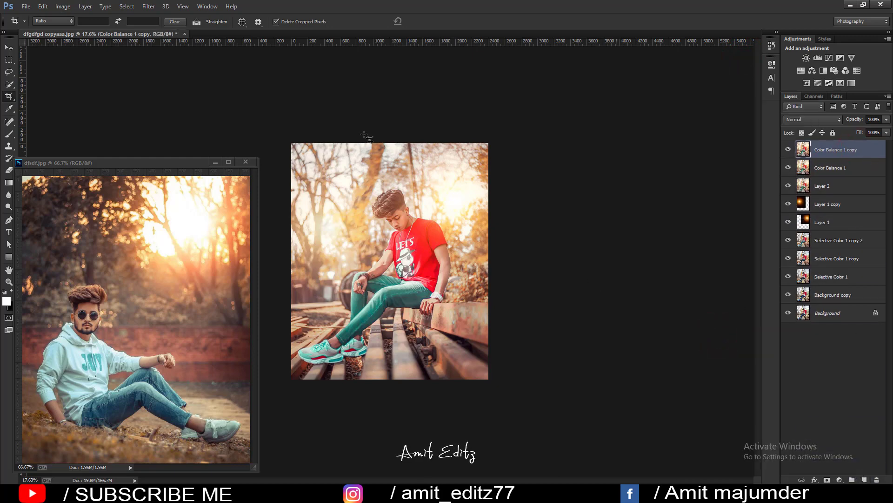
{"action": "left_click", "coordinate": [151, 7]}
{"action": "left_click", "coordinate": [190, 60]}
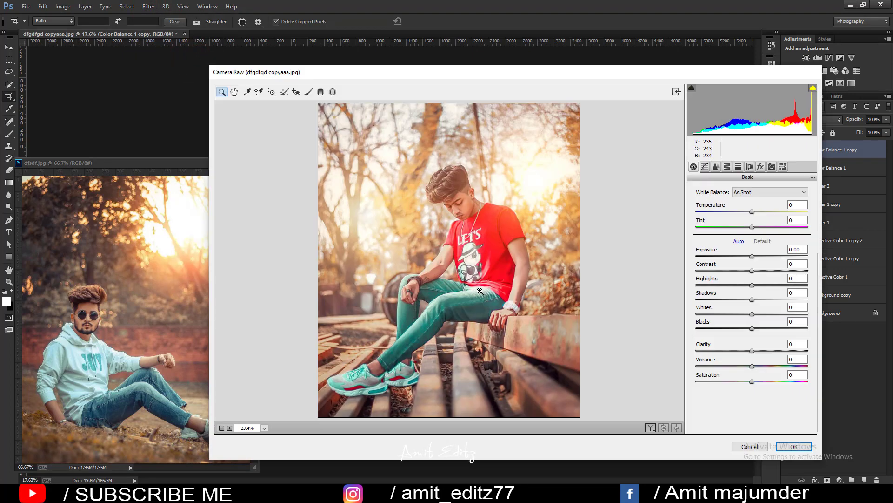
- Set Contrast +15, Shadows +41, Whites -8, Blacks -72, Highlights -10, slight Clarity
{"action": "left_click", "coordinate": [760, 270]}
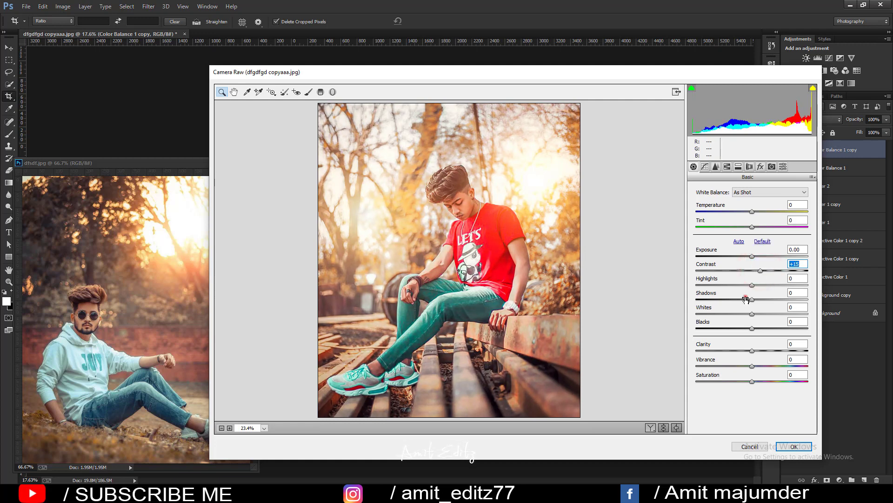
{"action": "mouse_move", "coordinate": [746, 299]}
{"action": "left_mouse_down"}
{"action": "mouse_move", "coordinate": [775, 299]}
{"action": "mouse_move", "coordinate": [715, 314]}
{"action": "mouse_move", "coordinate": [752, 307]}
{"action": "mouse_move", "coordinate": [712, 328]}
{"action": "left_mouse_up"}
{"action": "left_click", "coordinate": [742, 313]}
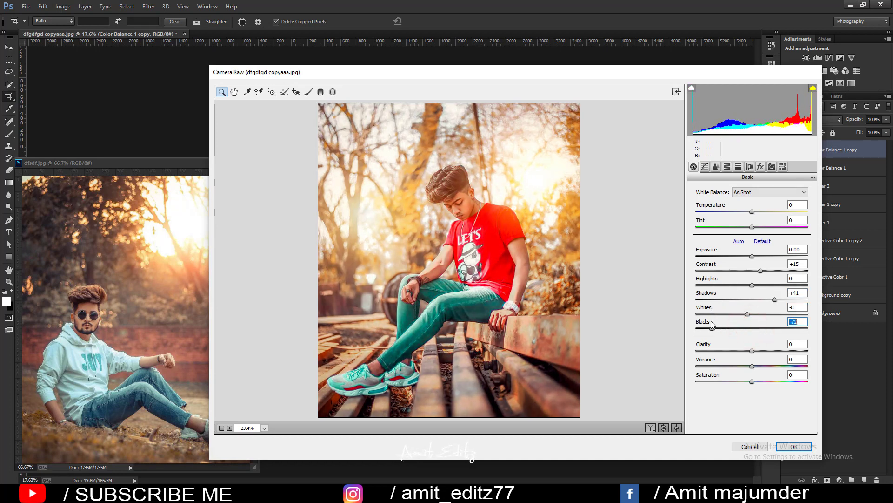
{"action": "left_click_drag", "start_coordinate": [748, 351], "coordinate": [750, 351]}
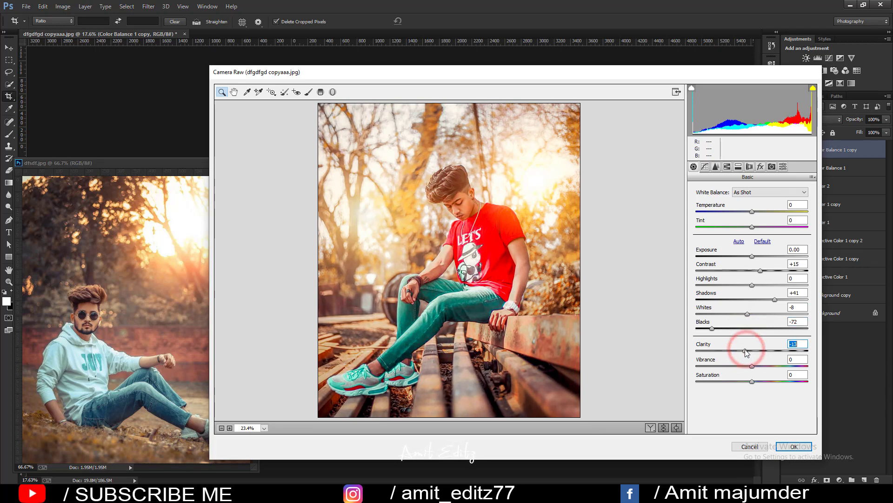
{"action": "left_click_drag", "start_coordinate": [752, 285], "coordinate": [746, 285]}
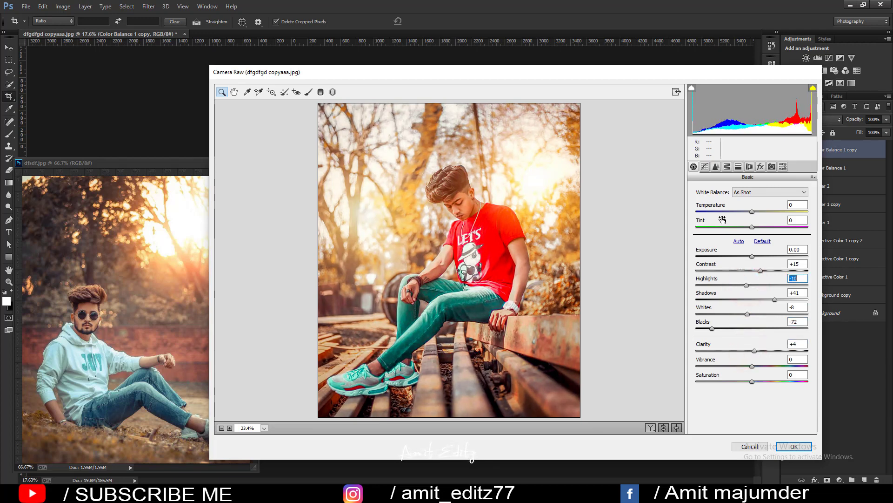
- Raise Oranges luminance to +3 and cut Oranges saturation to -28 in HSL
{"action": "left_click", "coordinate": [726, 166]}
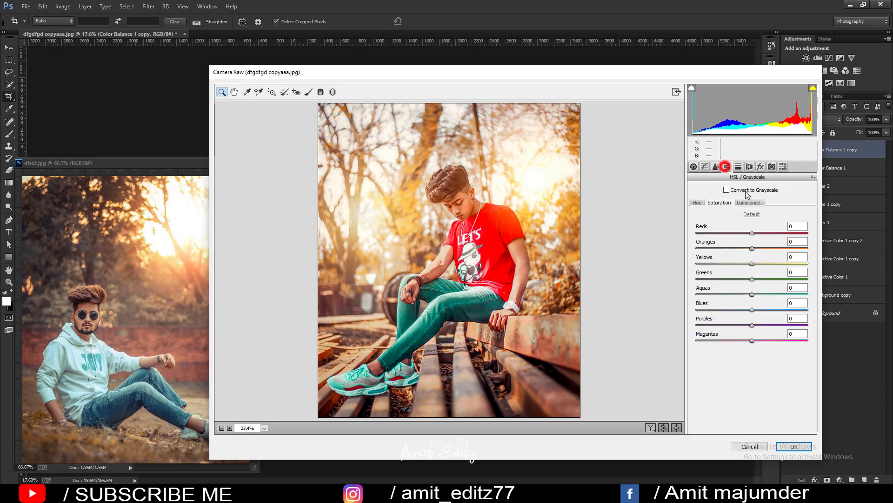
{"action": "left_click", "coordinate": [749, 202]}
{"action": "left_click_drag", "start_coordinate": [750, 247], "coordinate": [753, 247]}
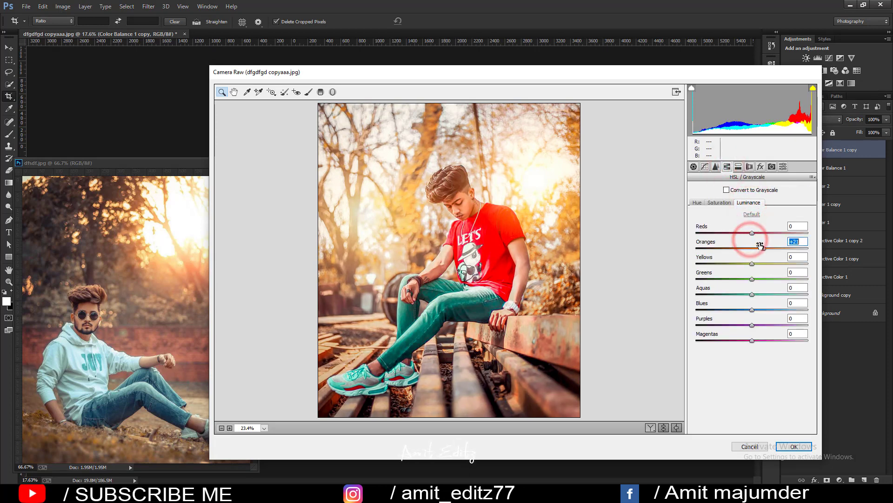
{"action": "left_click", "coordinate": [719, 203]}
{"action": "left_click_drag", "start_coordinate": [752, 247], "coordinate": [736, 248]}
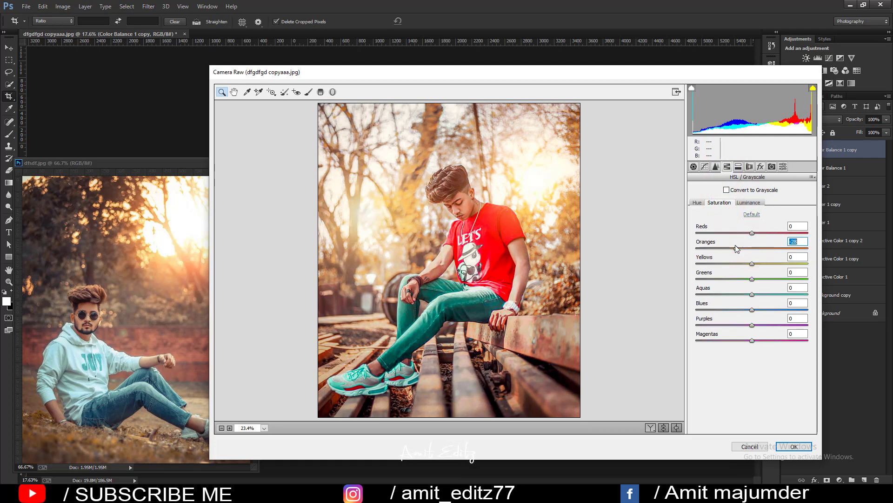
- Add a -16 vignette with midpoint 46 and apply the Camera Raw filter
{"action": "left_click", "coordinate": [761, 166]}
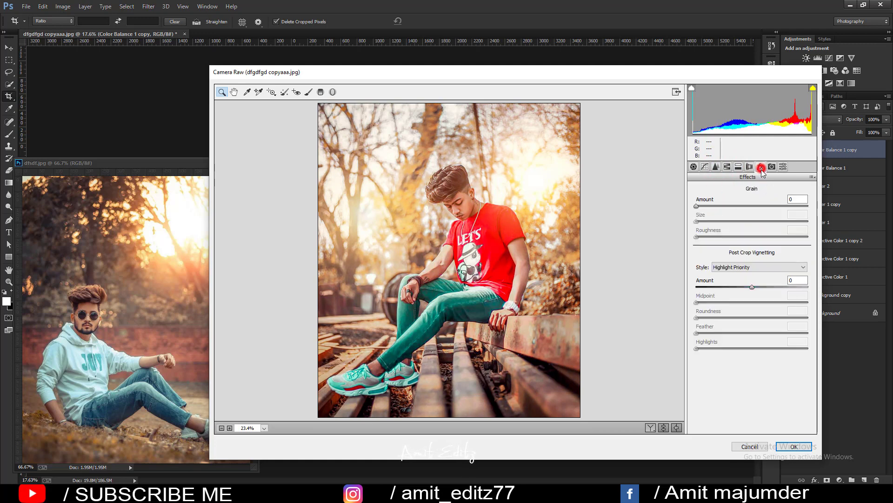
{"action": "mouse_move", "coordinate": [752, 286]}
{"action": "left_mouse_down"}
{"action": "mouse_move", "coordinate": [741, 285]}
{"action": "mouse_move", "coordinate": [748, 303]}
{"action": "left_mouse_up"}
{"action": "left_click", "coordinate": [752, 303]}
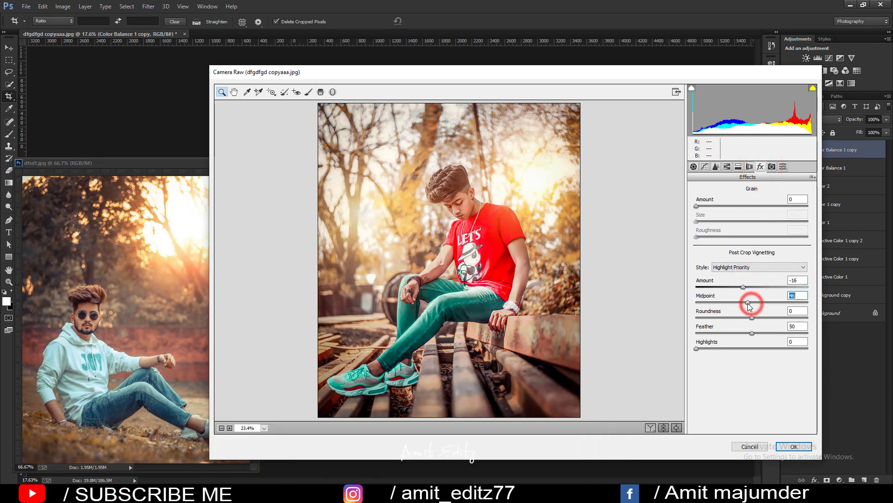
{"action": "left_click", "coordinate": [786, 446]}
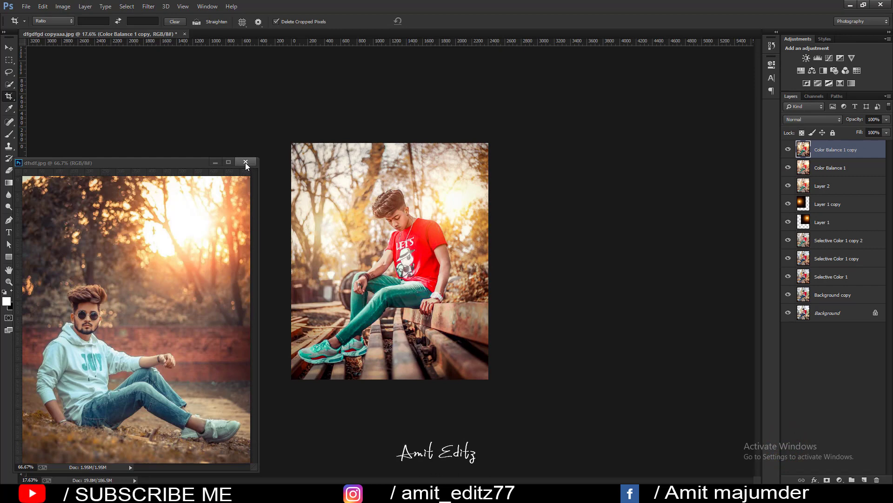
- Reopen Camera Raw and shift the Blue Primary hue to about -34 in Camera Calibration
{"action": "left_click", "coordinate": [149, 6]}
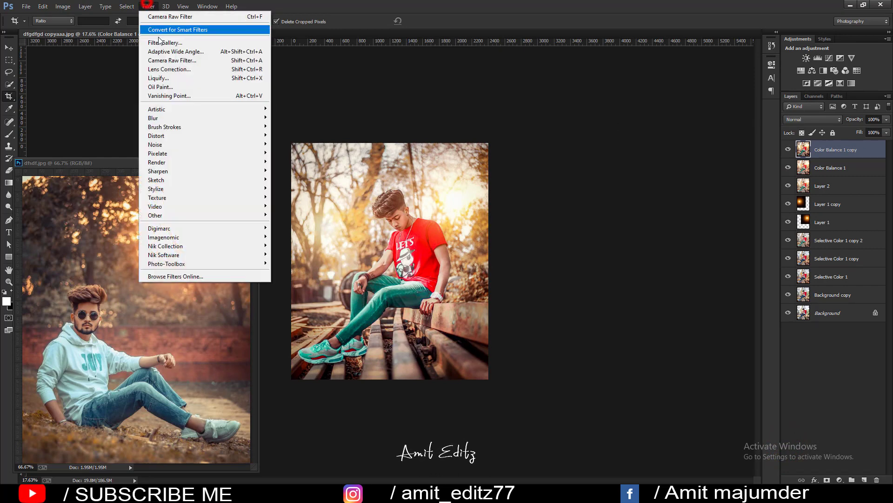
{"action": "left_click", "coordinate": [166, 60]}
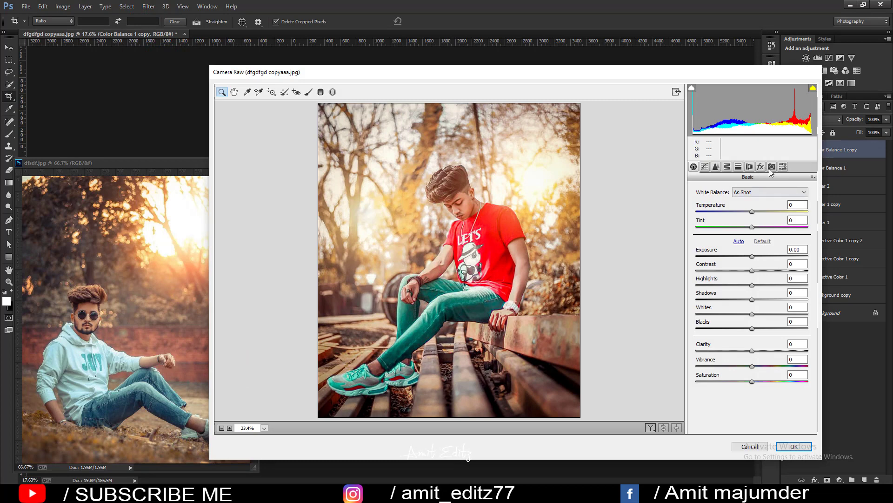
{"action": "left_click", "coordinate": [772, 166]}
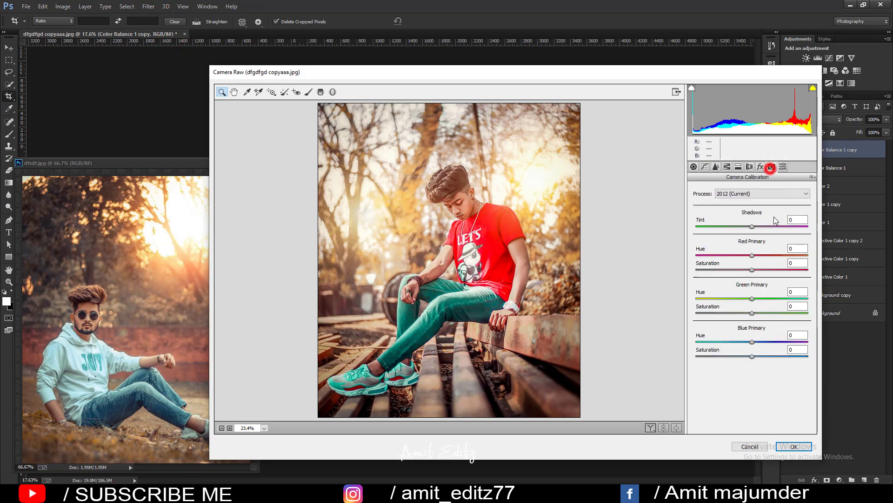
{"action": "mouse_move", "coordinate": [752, 299]}
{"action": "left_mouse_down"}
{"action": "mouse_move", "coordinate": [782, 302]}
{"action": "mouse_move", "coordinate": [752, 298]}
{"action": "left_mouse_up"}
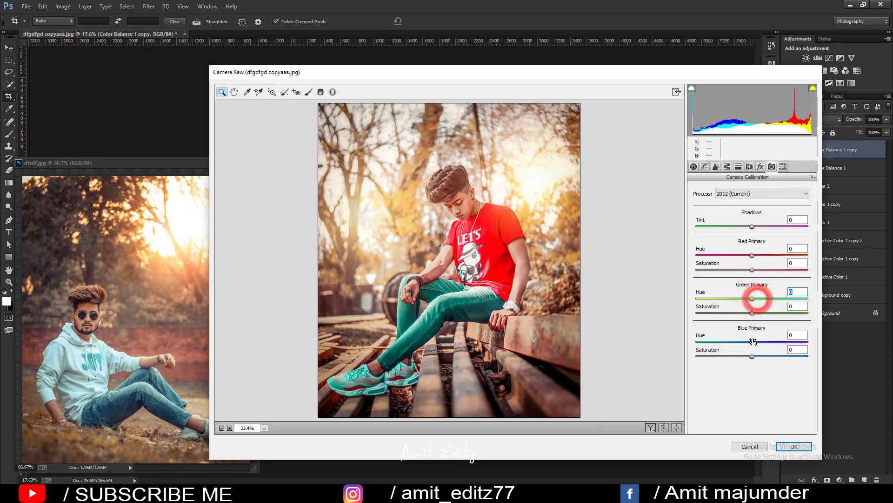
{"action": "left_click_drag", "start_coordinate": [752, 342], "coordinate": [737, 338]}
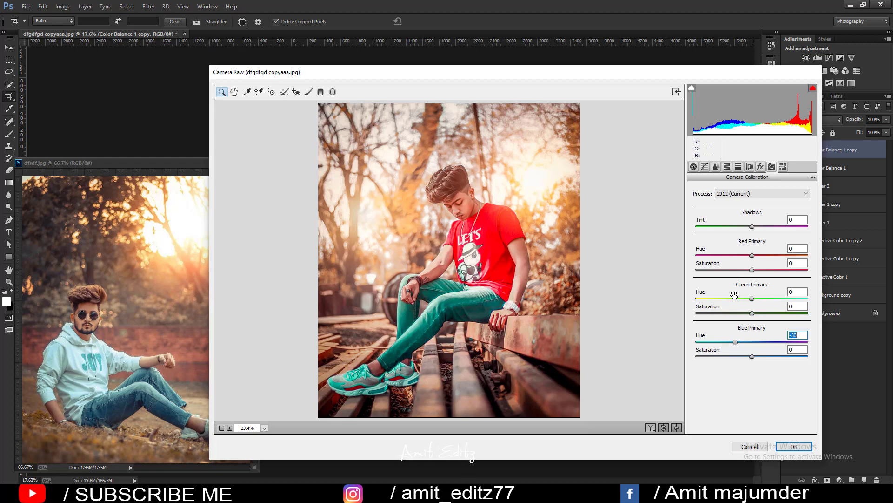
- Lower the Yellows and Oranges saturation slightly, with Yellows at -4
{"action": "left_click", "coordinate": [738, 167]}
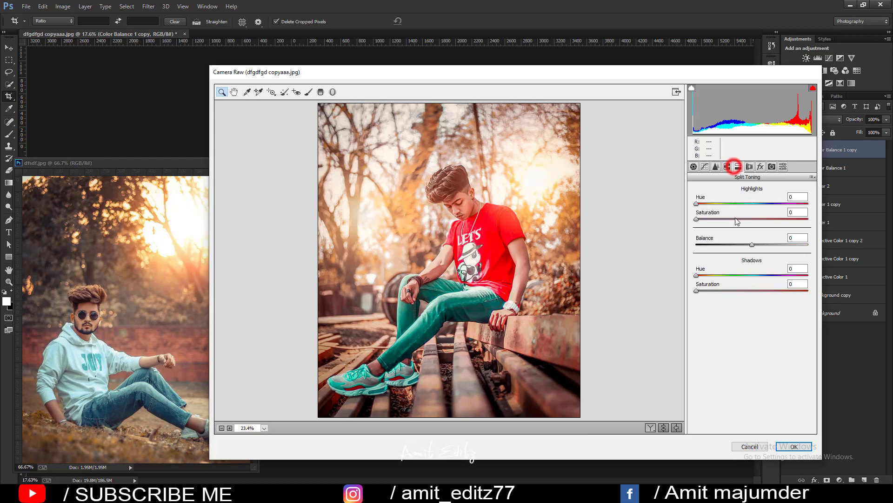
{"action": "left_click", "coordinate": [727, 167]}
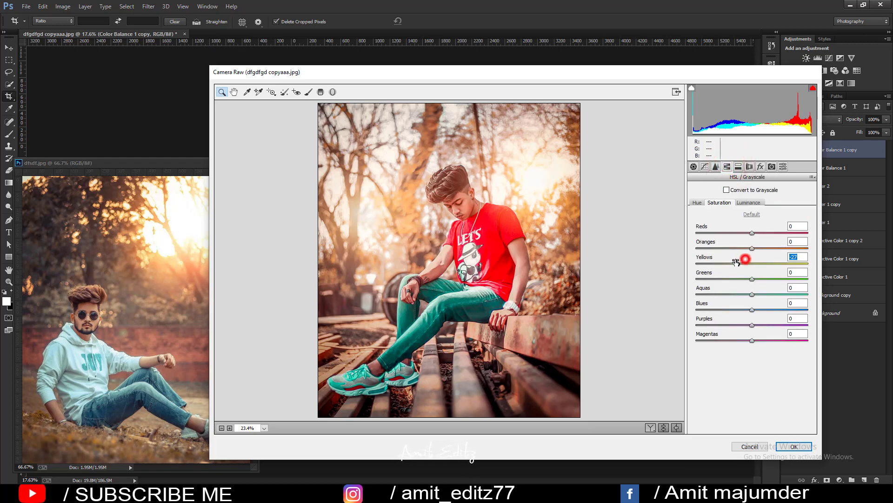
{"action": "mouse_move", "coordinate": [752, 254]}
{"action": "left_mouse_down"}
{"action": "mouse_move", "coordinate": [744, 261]}
{"action": "mouse_move", "coordinate": [733, 248]}
{"action": "mouse_move", "coordinate": [750, 264]}
{"action": "mouse_move", "coordinate": [750, 248]}
{"action": "left_mouse_up"}
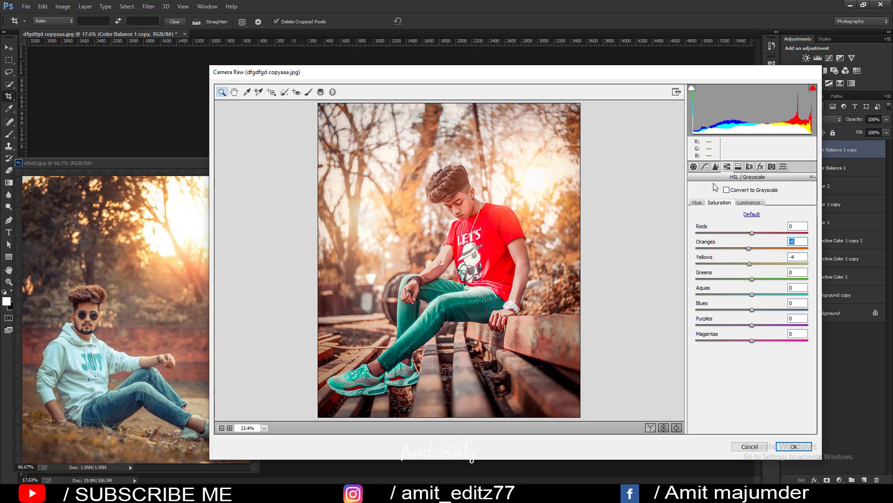
{"action": "left_click", "coordinate": [705, 167]}
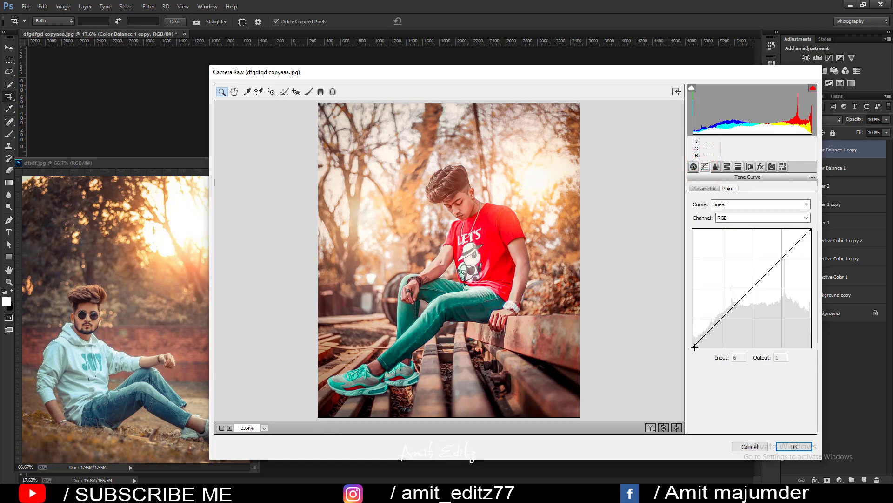
- Lift the RGB black point, pull down Blue curve midtones, and set Green Primary saturation -31
{"action": "left_click_drag", "start_coordinate": [692, 346], "coordinate": [716, 320]}
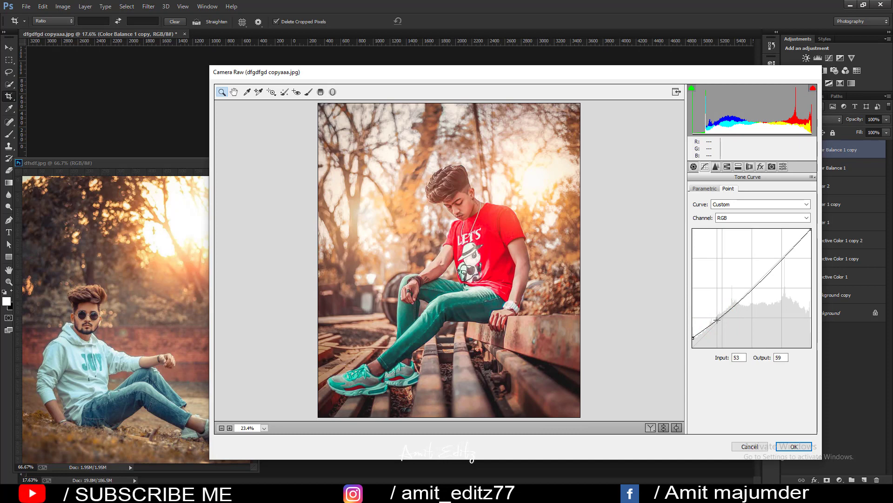
{"action": "left_click", "coordinate": [721, 217]}
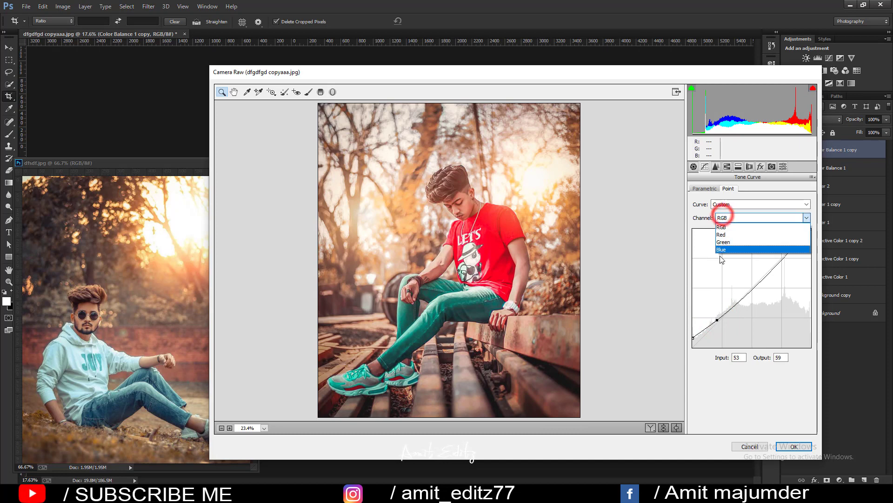
{"action": "left_click", "coordinate": [721, 249]}
{"action": "left_click_drag", "start_coordinate": [693, 347], "coordinate": [694, 342]}
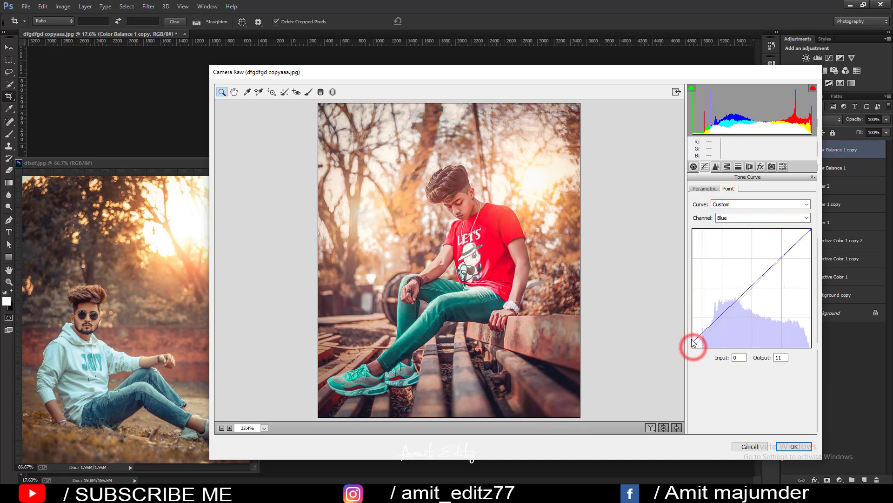
{"action": "left_click", "coordinate": [724, 315]}
{"action": "left_click_drag", "start_coordinate": [724, 315], "coordinate": [720, 320]}
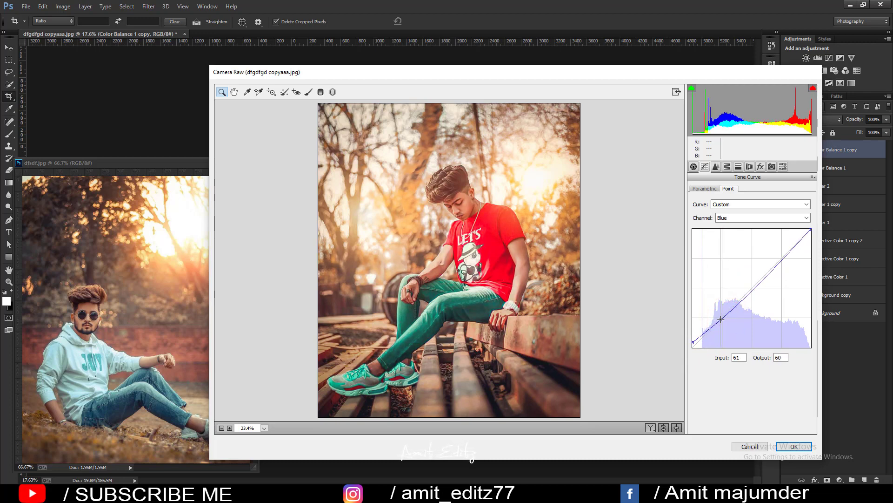
{"action": "left_click", "coordinate": [771, 166]}
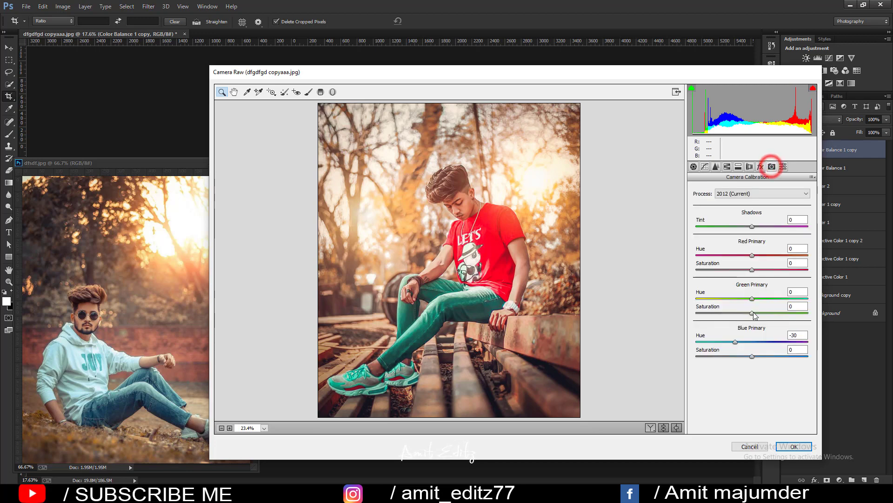
{"action": "mouse_move", "coordinate": [751, 312]}
{"action": "left_mouse_down"}
{"action": "mouse_move", "coordinate": [733, 311]}
{"action": "mouse_move", "coordinate": [739, 296]}
{"action": "left_mouse_up"}
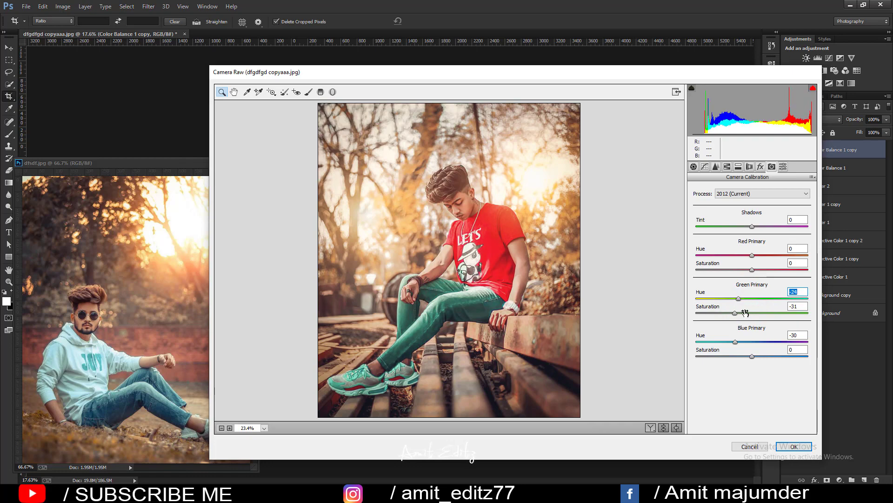
- Apply the Camera Raw grade, close dfsdf.jpg, and select Color Balance 1 down to Background copy
{"action": "left_click", "coordinate": [793, 446]}
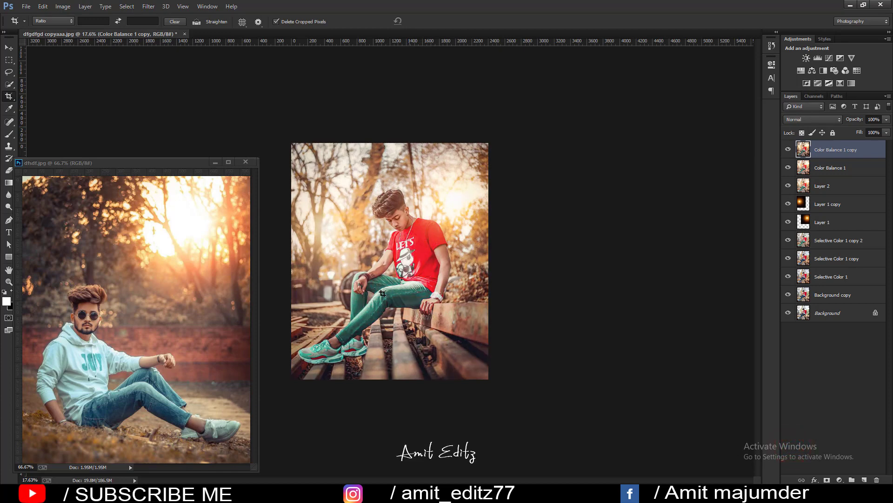
{"action": "left_click", "coordinate": [246, 162]}
{"action": "left_click", "coordinate": [841, 169], "text": "shift"}
{"action": "left_click", "coordinate": [843, 186], "text": "ctrl"}
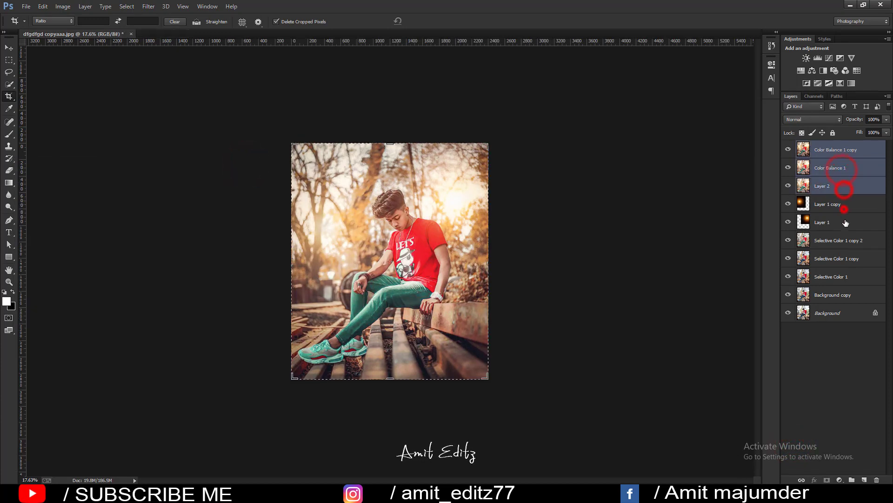
{"action": "left_click", "coordinate": [843, 205], "text": "ctrl"}
{"action": "left_click", "coordinate": [840, 241], "text": "ctrl"}
{"action": "left_click", "coordinate": [843, 260], "text": "ctrl"}
{"action": "left_click", "coordinate": [840, 278], "text": "ctrl"}
{"action": "left_click", "coordinate": [839, 294], "text": "ctrl"}
- Merge the selected layers into Layer 1, then merge Layer 1 into the Background
{"action": "right_click", "coordinate": [837, 300]}
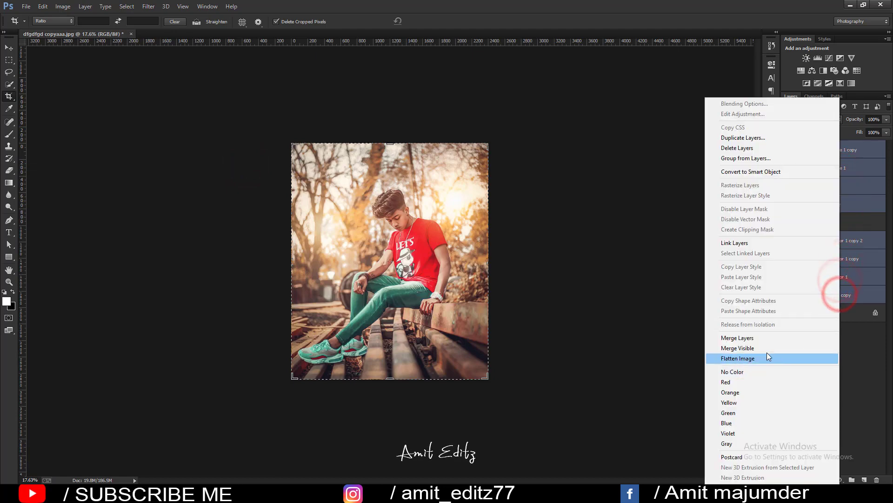
{"action": "left_click", "coordinate": [761, 340]}
{"action": "left_click", "coordinate": [9, 48]}
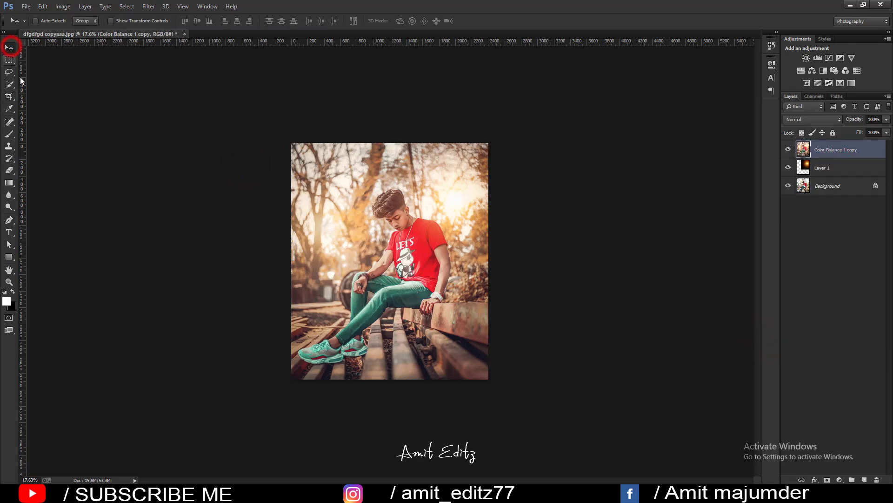
{"action": "key", "text": "ctrl+0"}
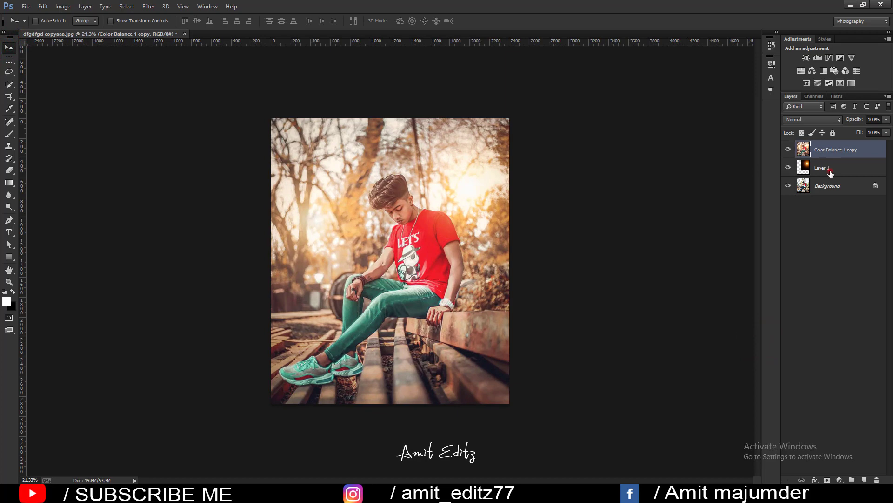
{"action": "right_click", "coordinate": [831, 173]}
{"action": "left_click", "coordinate": [764, 337]}
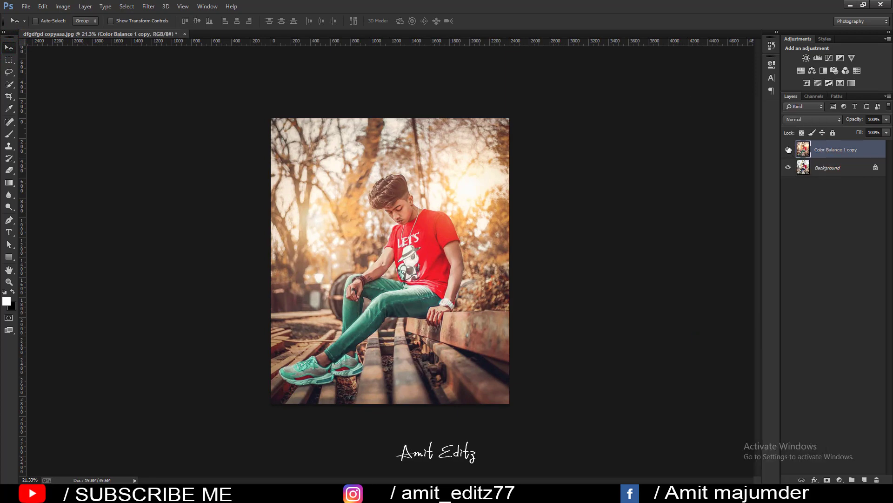
- Toggle the graded layer's visibility to compare before and after
{"action": "left_click", "coordinate": [789, 149]}
{"action": "left_click", "coordinate": [789, 149]}
{"action": "left_click", "coordinate": [788, 149]}
{"action": "scroll", "coordinate": [446, 211], "scroll_direction": "up", "scroll_amount": 1}
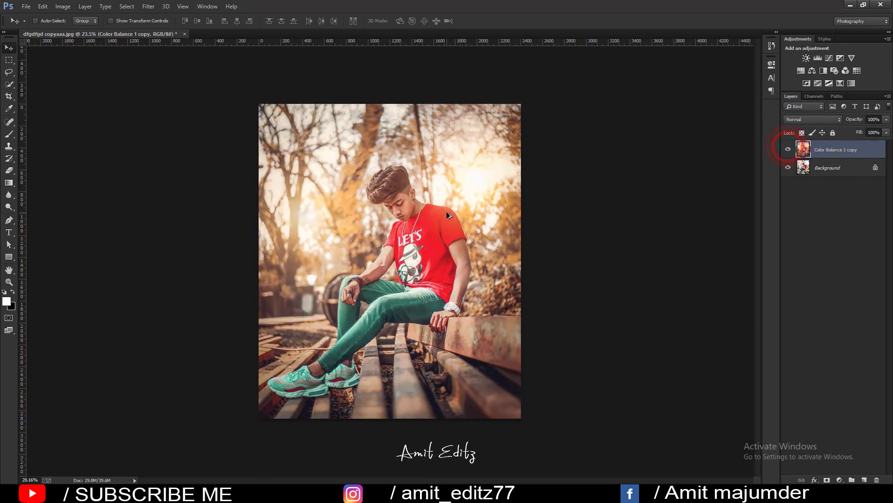
{"action": "left_click", "coordinate": [9, 206]}
- Dodge the boy's neck, face, hair, forehead, shoulder and arms at Midtones 11%, then compare
{"action": "scroll", "coordinate": [417, 163], "scroll_direction": "up", "scroll_amount": 5}
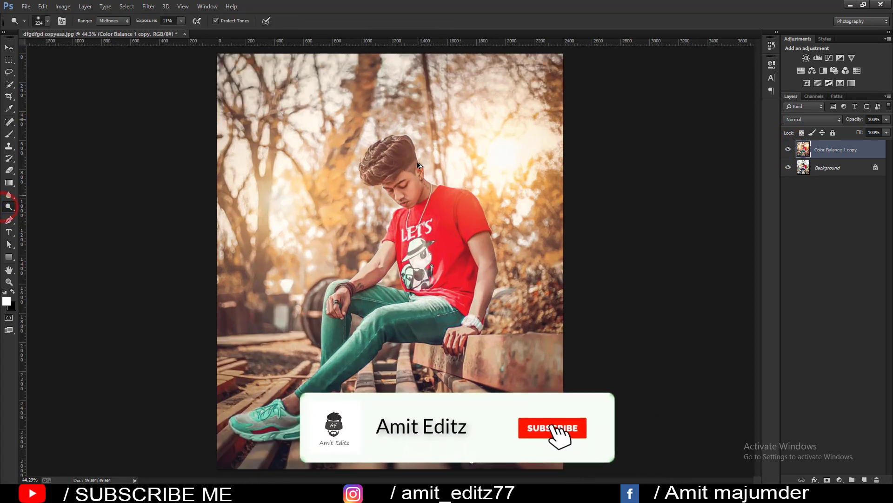
{"action": "scroll", "coordinate": [417, 161], "scroll_direction": "up", "scroll_amount": 3}
{"action": "left_click", "coordinate": [362, 209]}
{"action": "left_click", "coordinate": [389, 195]}
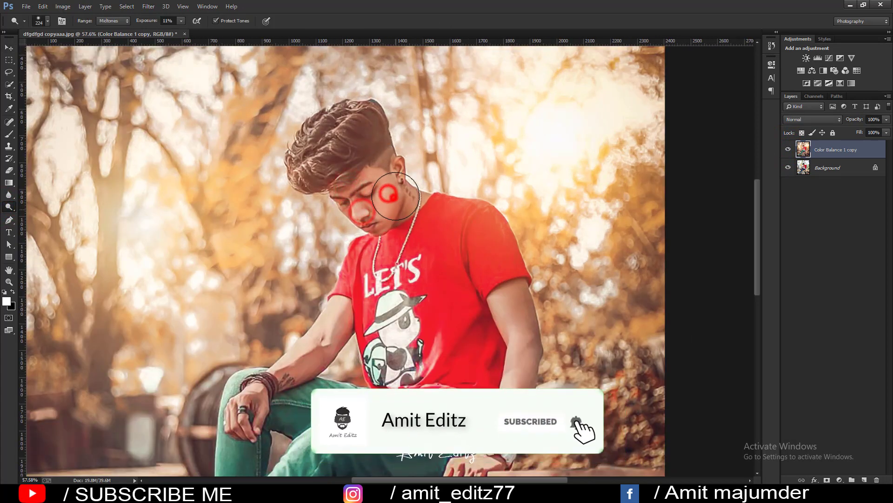
{"action": "left_click", "coordinate": [354, 182]}
{"action": "left_click", "coordinate": [354, 146]}
{"action": "left_click", "coordinate": [468, 250]}
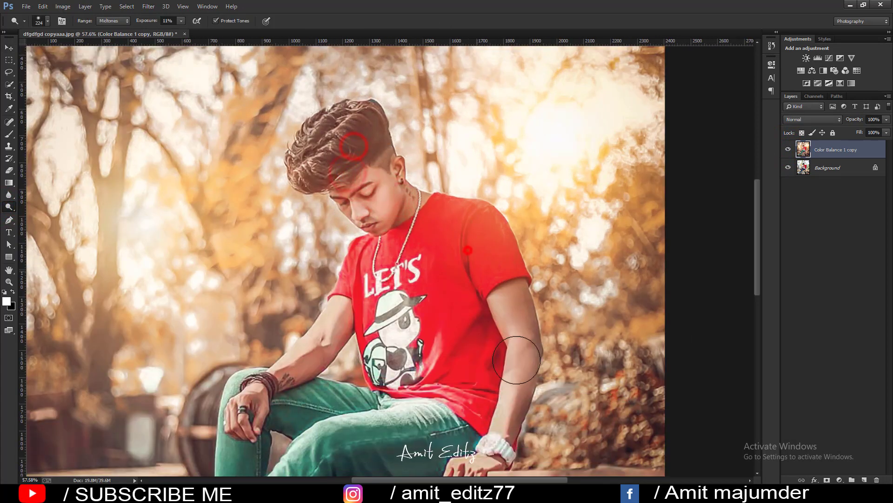
{"action": "left_click", "coordinate": [514, 321]}
{"action": "scroll", "coordinate": [514, 321], "scroll_direction": "down", "scroll_amount": 3}
{"action": "left_click", "coordinate": [359, 323]}
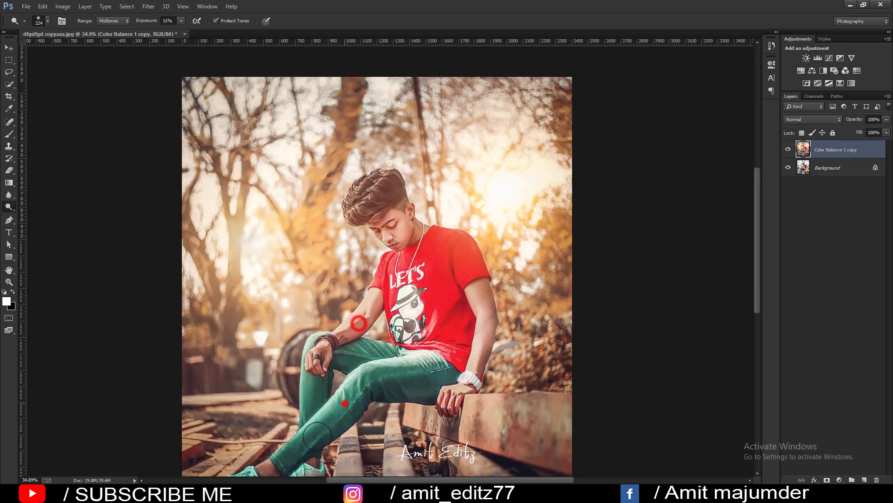
{"action": "scroll", "coordinate": [342, 407], "scroll_direction": "down", "scroll_amount": 2}
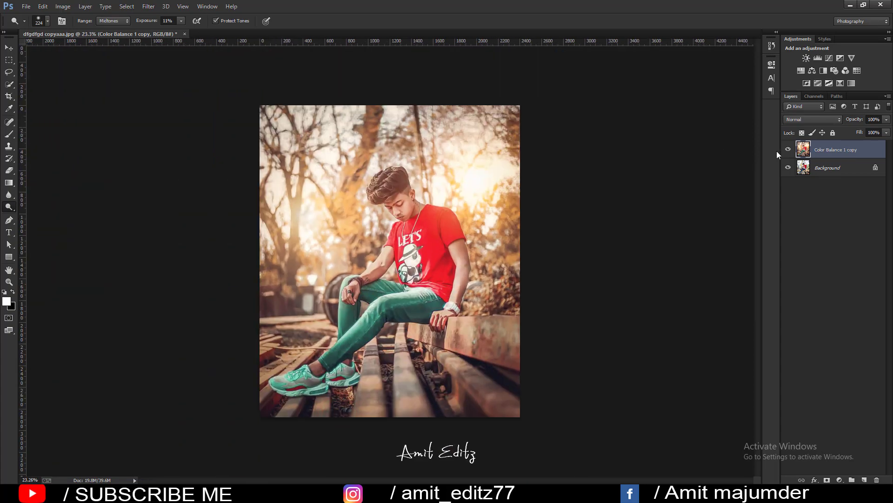
{"action": "left_click", "coordinate": [786, 150]}
{"action": "left_click", "coordinate": [786, 151]}
- Switch to the Brush tool and try several brush tips, settling on a soft round tip
{"action": "left_click", "coordinate": [8, 135]}
{"action": "right_click", "coordinate": [267, 208]}
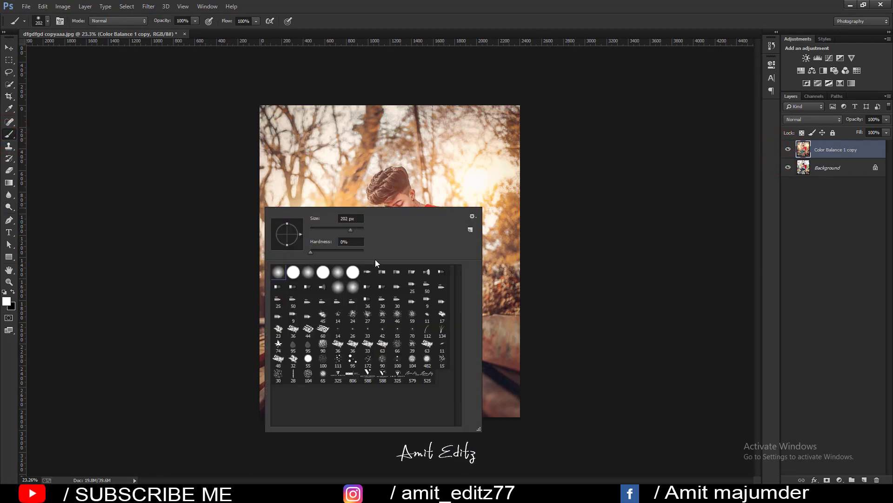
{"action": "double_click", "coordinate": [367, 374]}
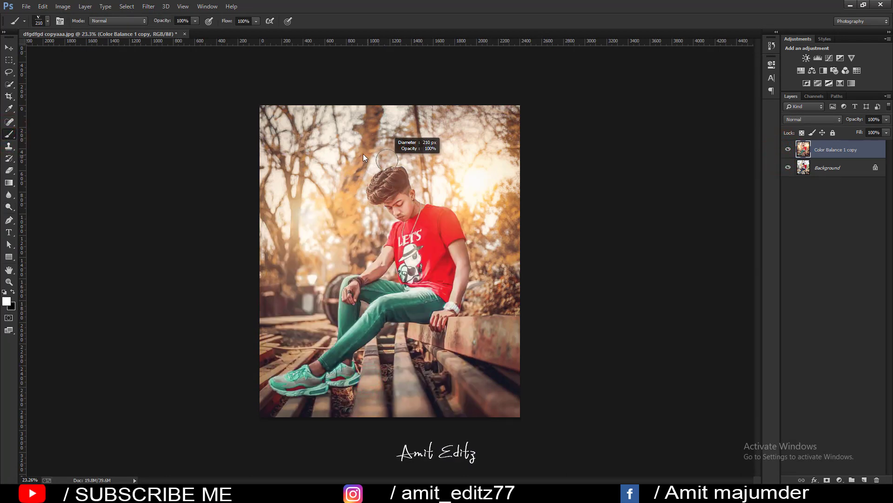
{"action": "right_click", "coordinate": [363, 155]}
{"action": "double_click", "coordinate": [419, 224]}
{"action": "right_click", "coordinate": [305, 259]}
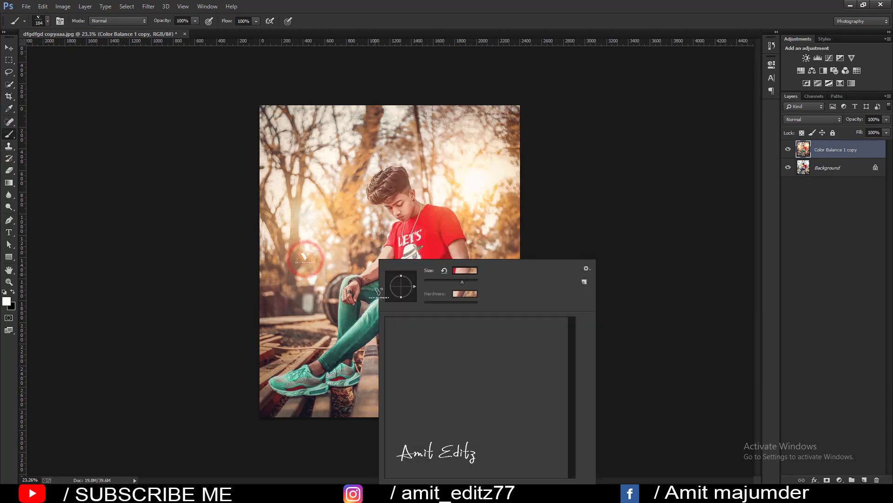
{"action": "left_click", "coordinate": [392, 324]}
{"action": "left_click", "coordinate": [8, 48]}
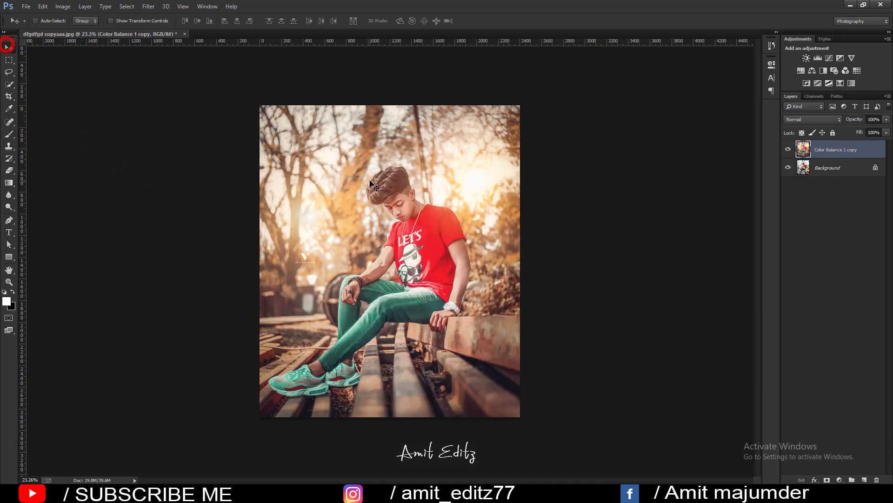
- Save a copy as the JPEG 'dfgdfgd copyaaa copy' at Maximum quality
{"action": "key", "text": "ctrl+shift+s"}
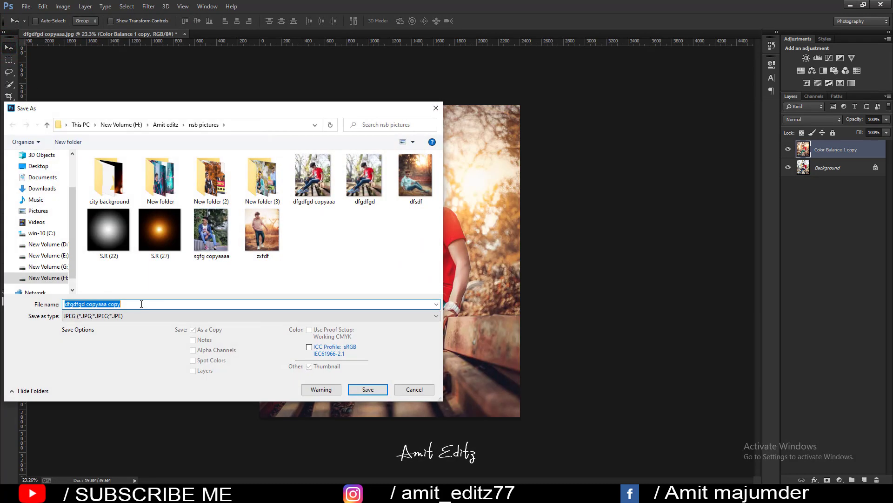
{"action": "left_click", "coordinate": [141, 303]}
{"action": "left_click", "coordinate": [367, 389]}
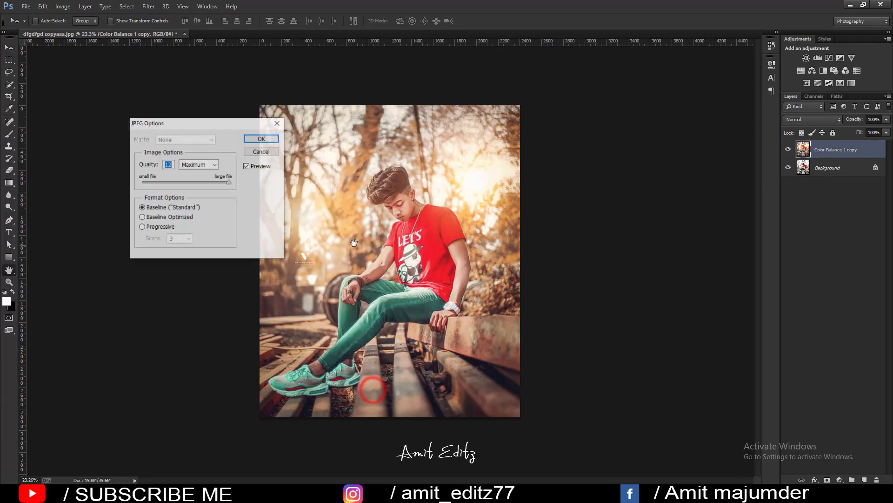
{"action": "left_click", "coordinate": [256, 137]}
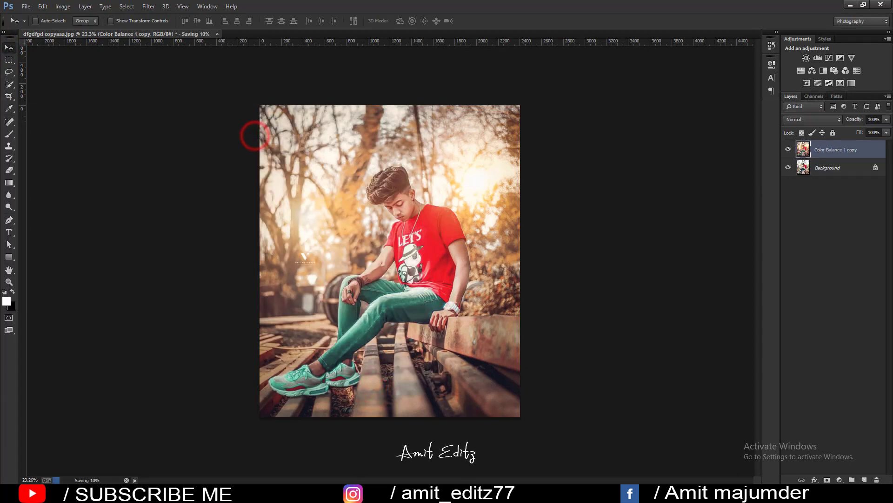